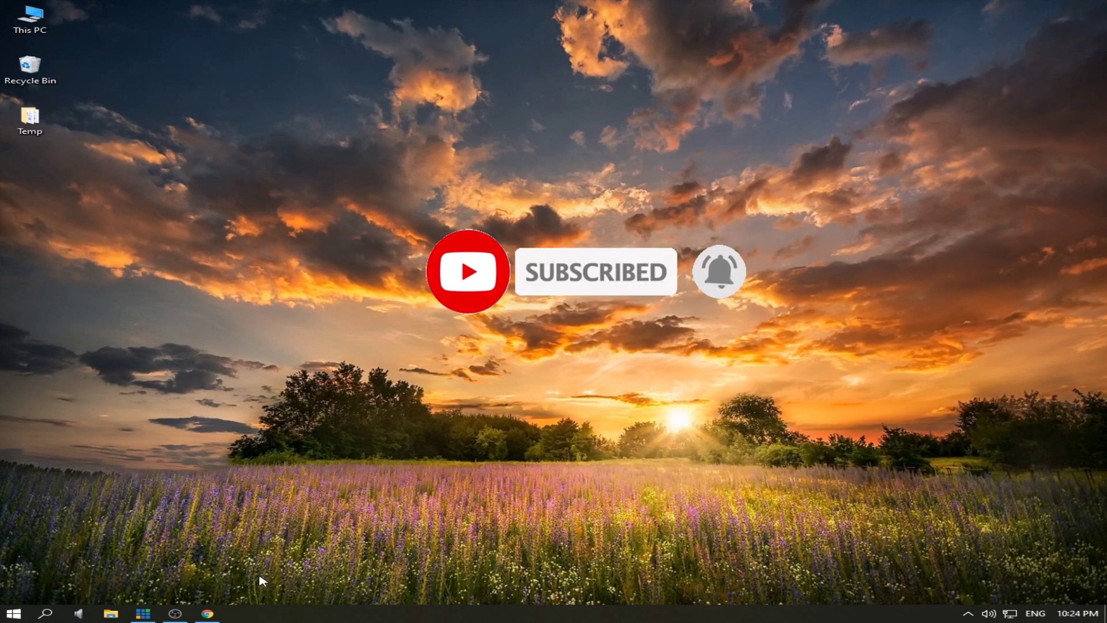
- Switch to the browser and sign in to YouTube with the saved Google account, entering the account password
{"action": "left_click", "coordinate": [207, 614]}
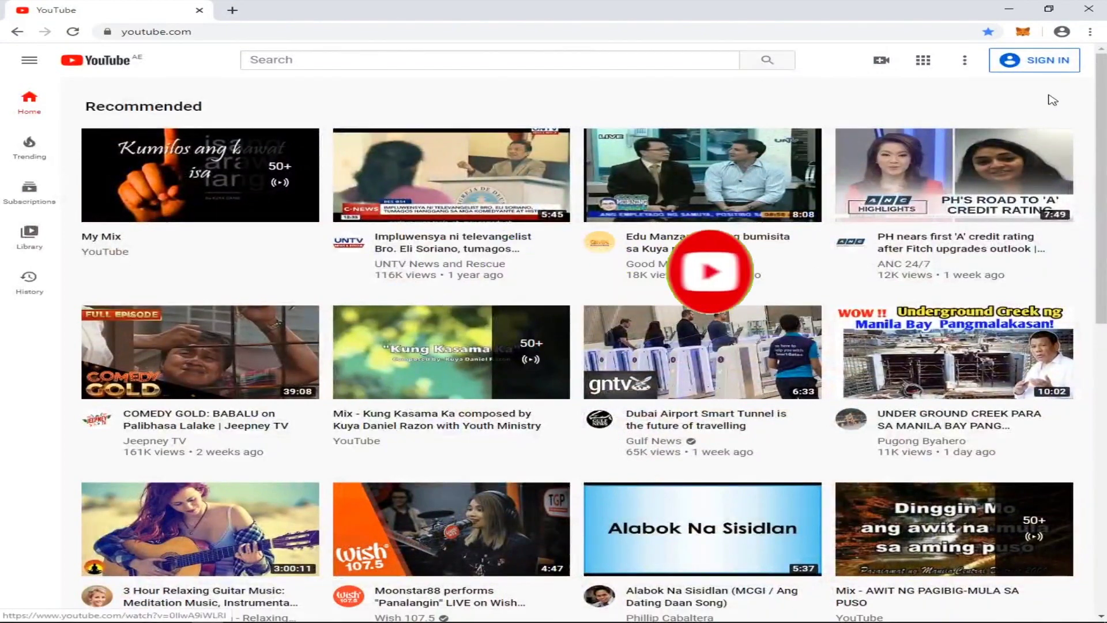
{"action": "left_click", "coordinate": [1045, 63]}
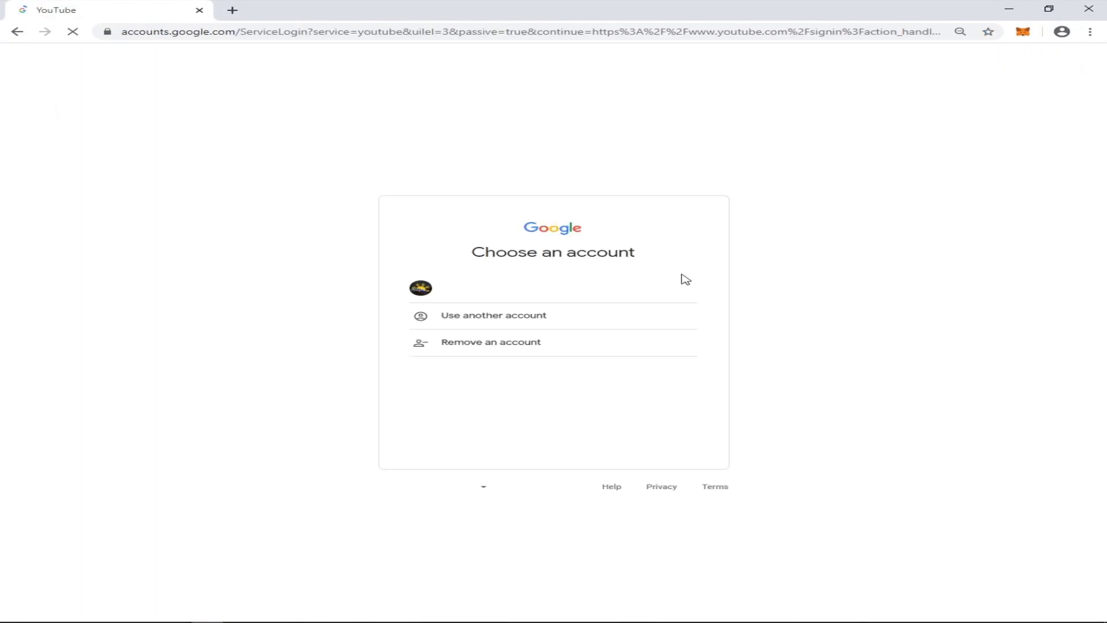
{"action": "left_click", "coordinate": [517, 288]}
{"action": "type", "text": "*"}
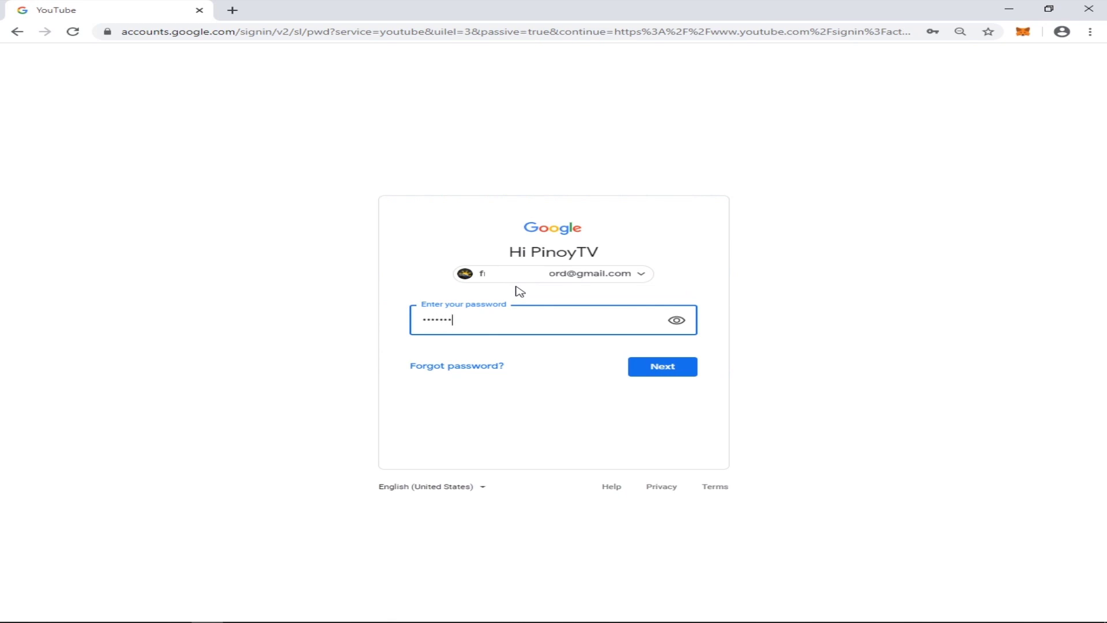
{"action": "key", "text": "Return"}
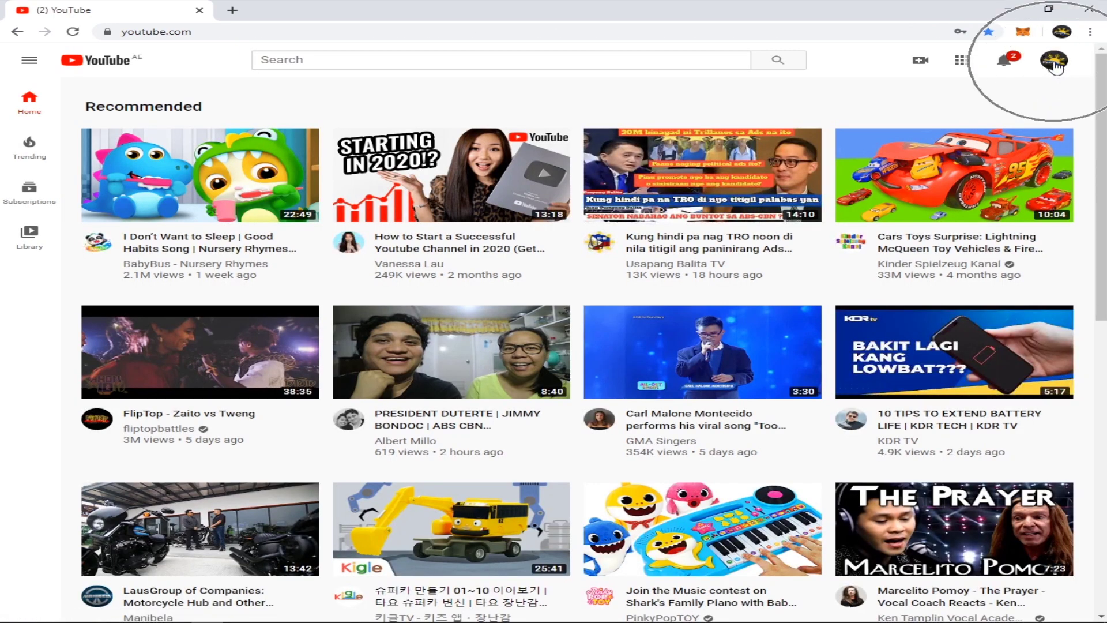
- Open YouTube Studio and go on to the legacy Creator Studio Classic, skipping the feedback survey
{"action": "left_click", "coordinate": [1054, 63]}
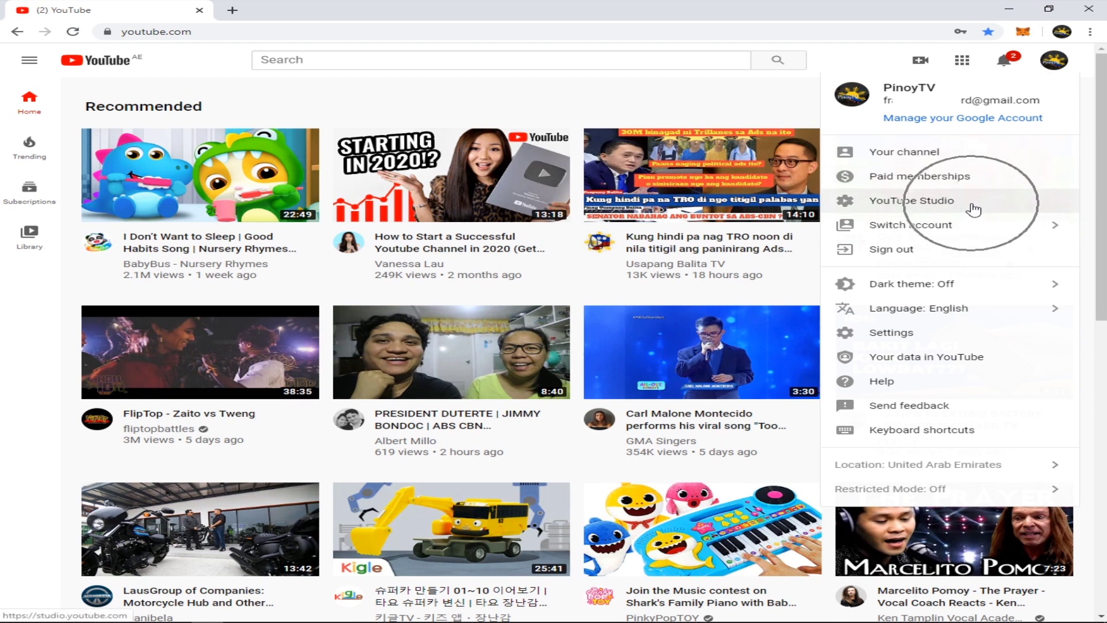
{"action": "left_click", "coordinate": [975, 205]}
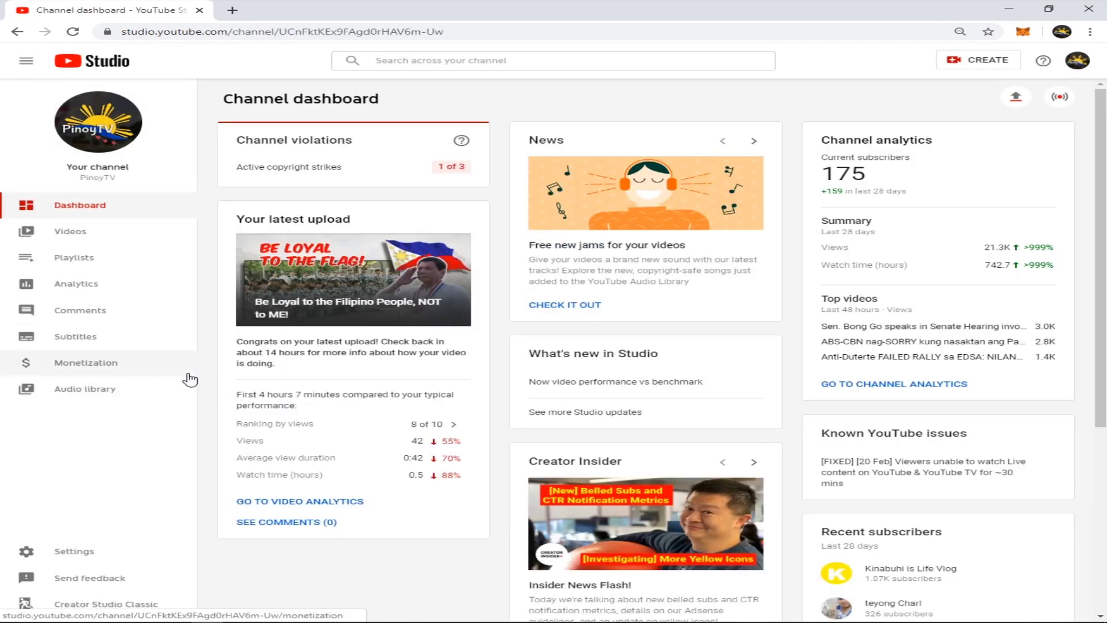
{"action": "left_click", "coordinate": [171, 606]}
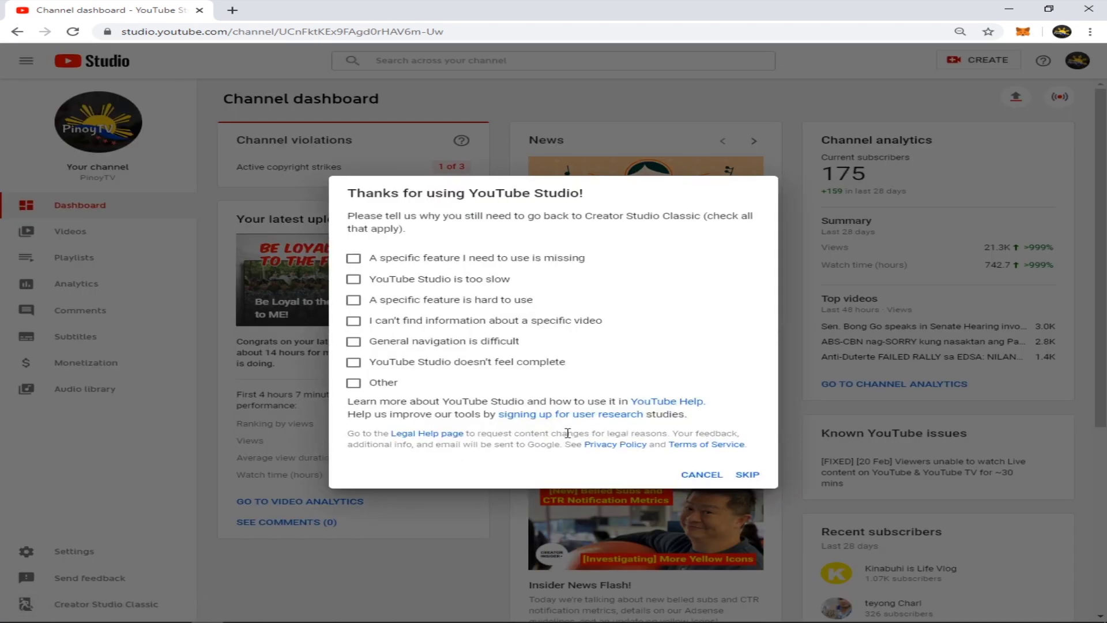
{"action": "left_click", "coordinate": [753, 476]}
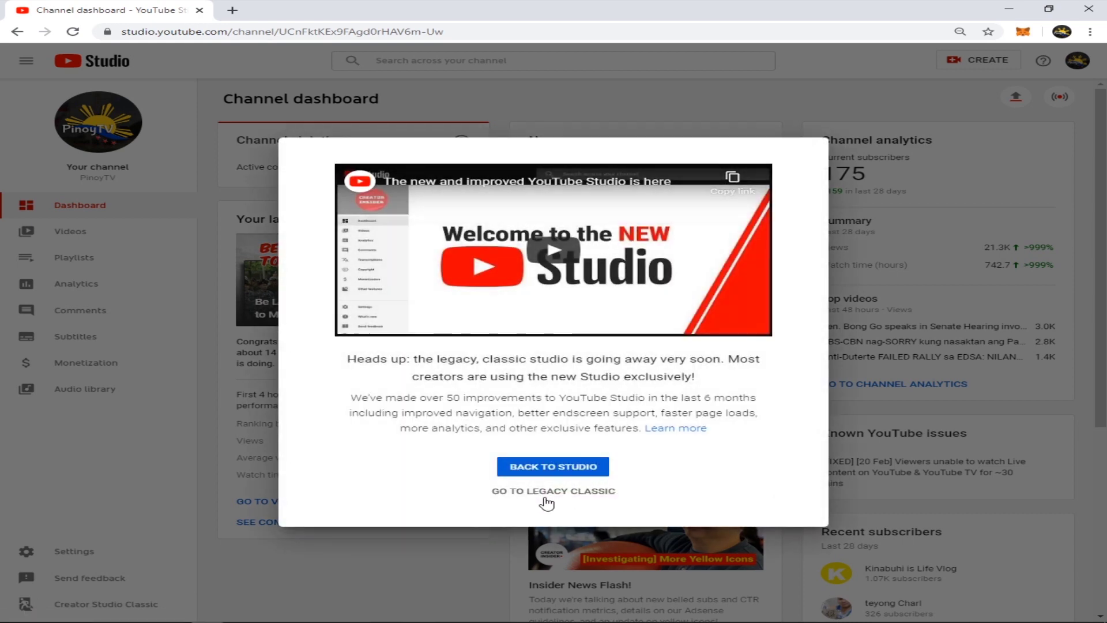
{"action": "left_click", "coordinate": [549, 497]}
{"action": "left_click", "coordinate": [555, 497]}
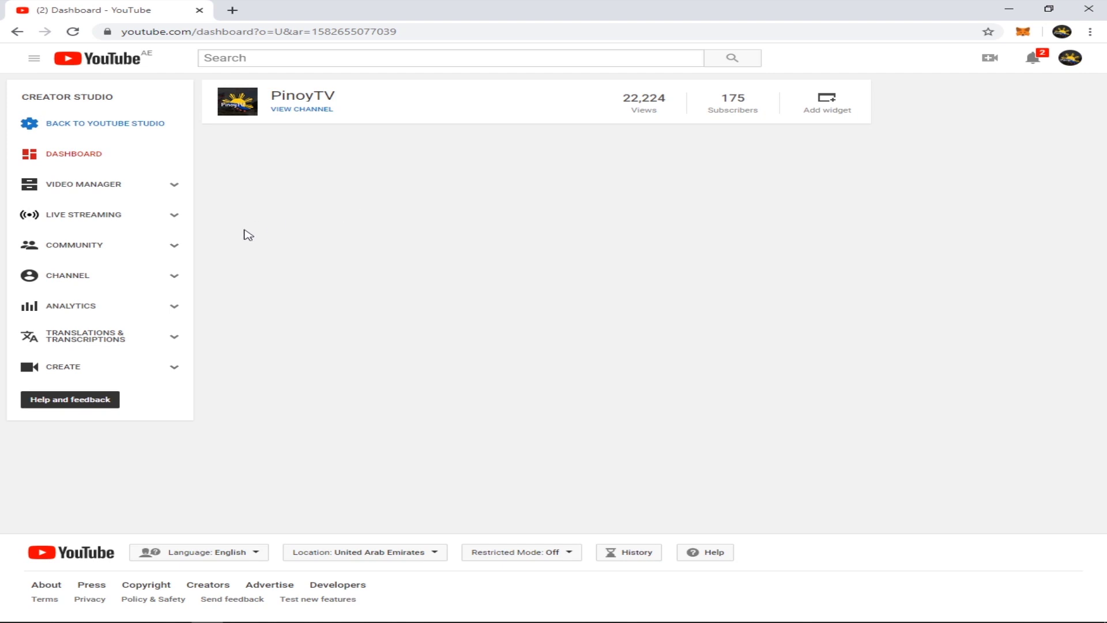
- Open the live streaming events in Creator Studio and start a new live event
{"action": "left_click", "coordinate": [135, 217]}
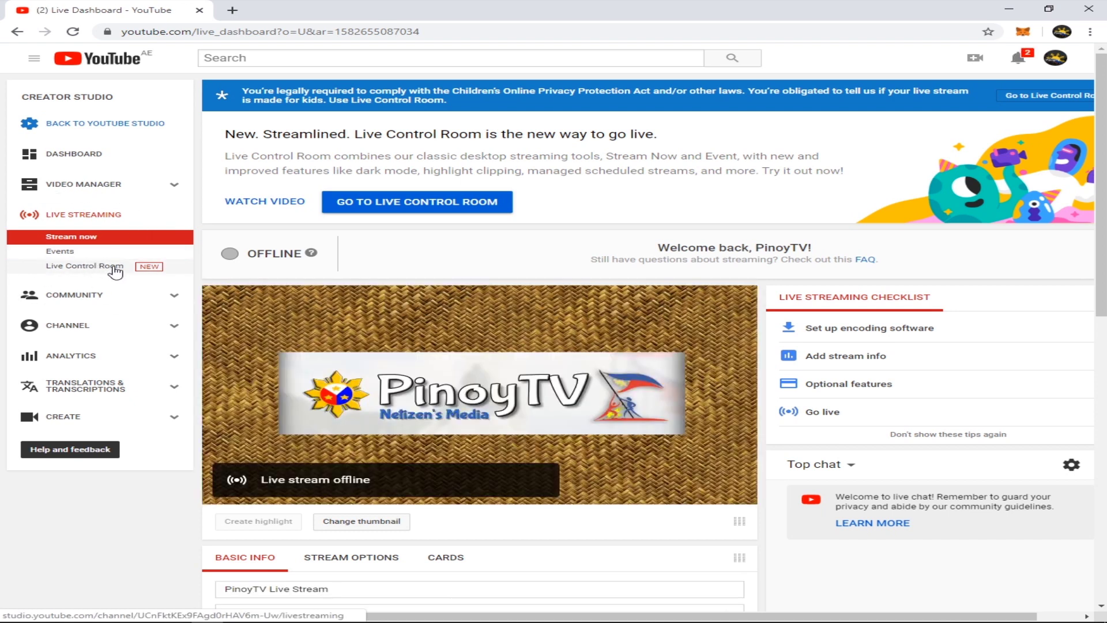
{"action": "left_click", "coordinate": [73, 254]}
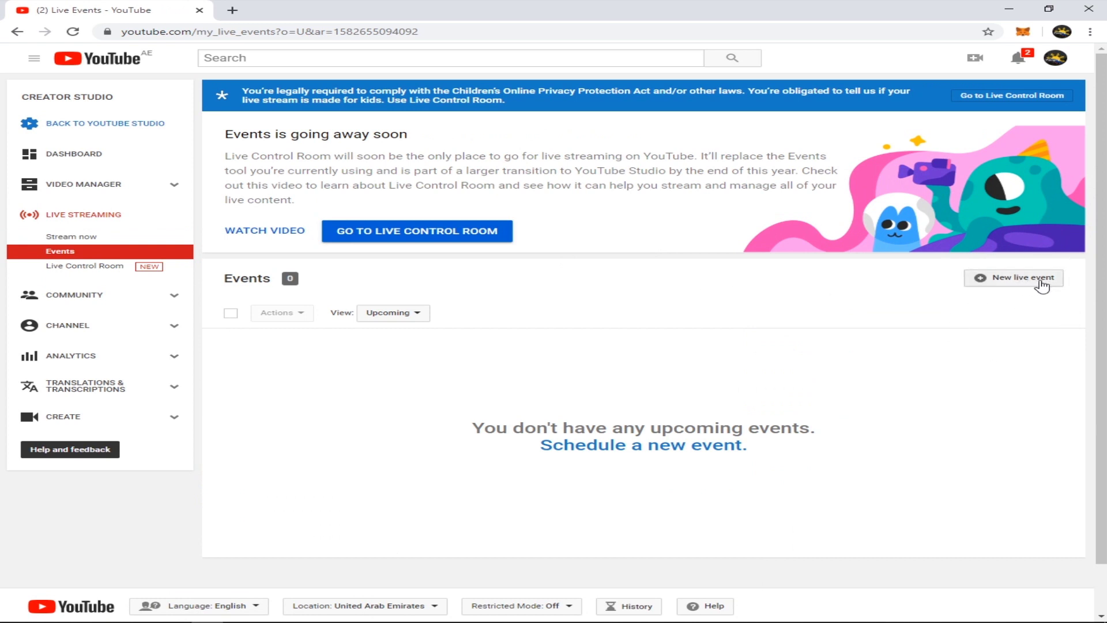
{"action": "left_click", "coordinate": [1043, 285]}
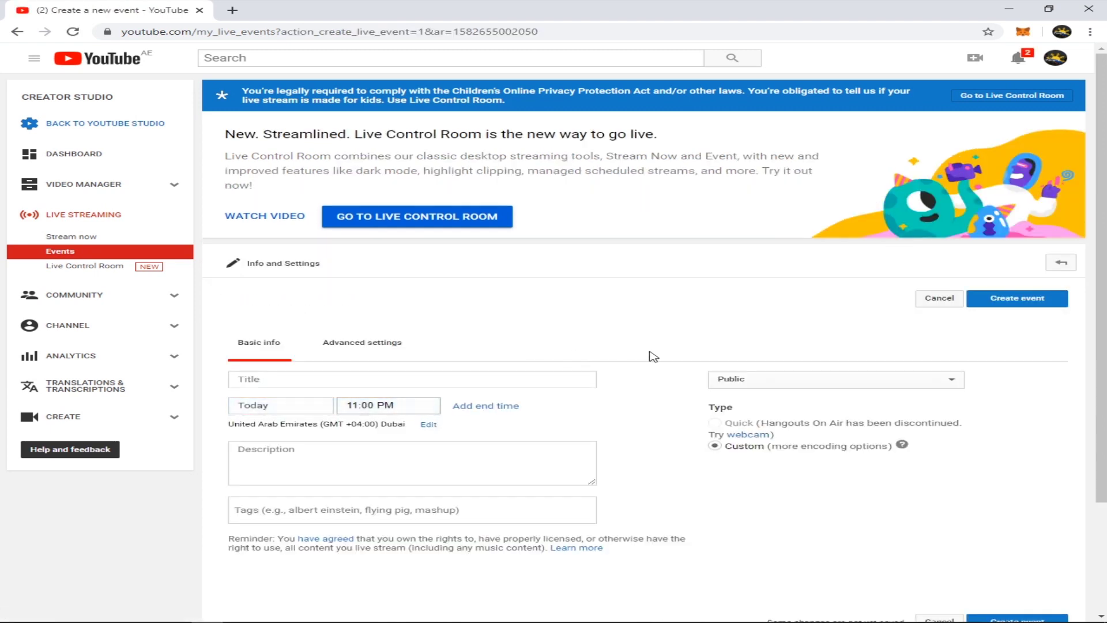
- Title the new event "TEST LIVE STREAMING"
{"action": "scroll", "coordinate": [650, 353], "scroll_direction": "down", "scroll_amount": 2}
{"action": "scroll", "coordinate": [654, 357], "scroll_direction": "down", "scroll_amount": 1}
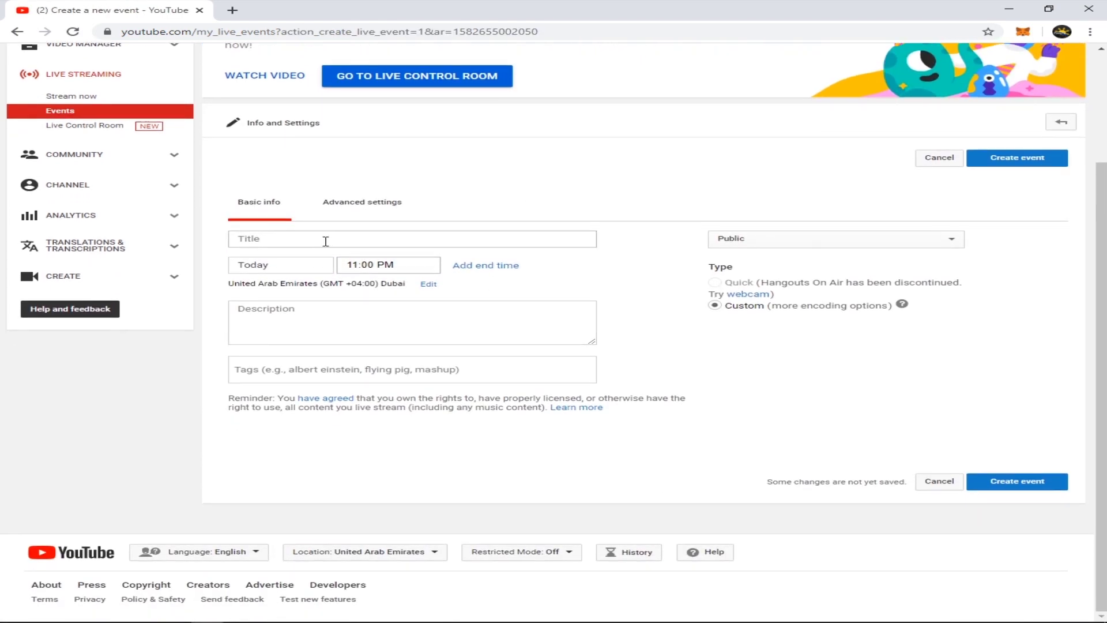
{"action": "left_click", "coordinate": [326, 241]}
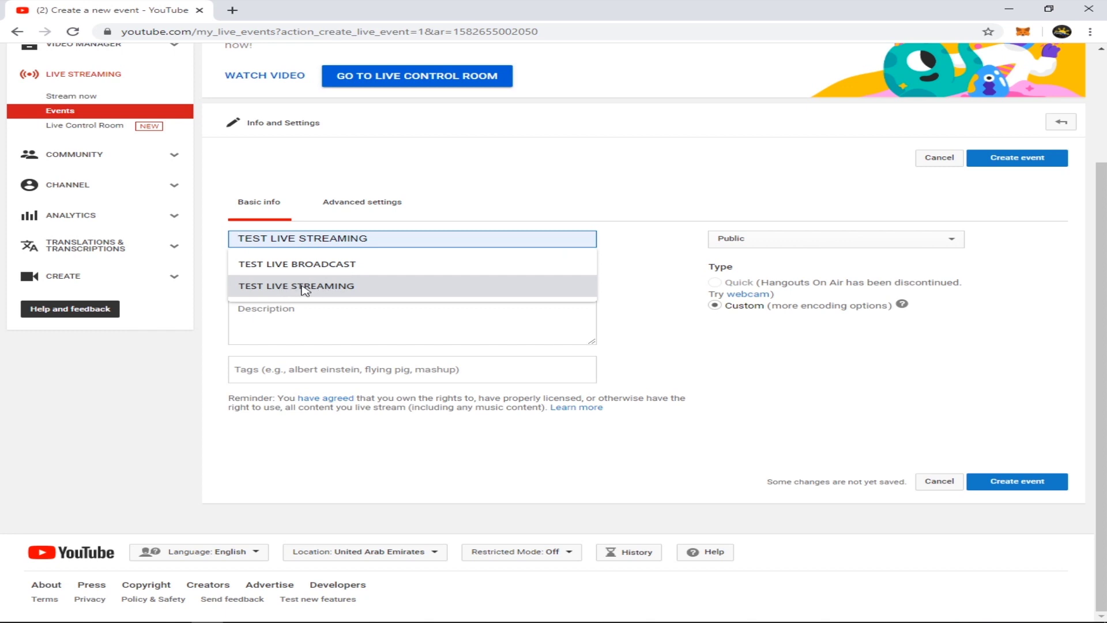
{"action": "left_click", "coordinate": [304, 288]}
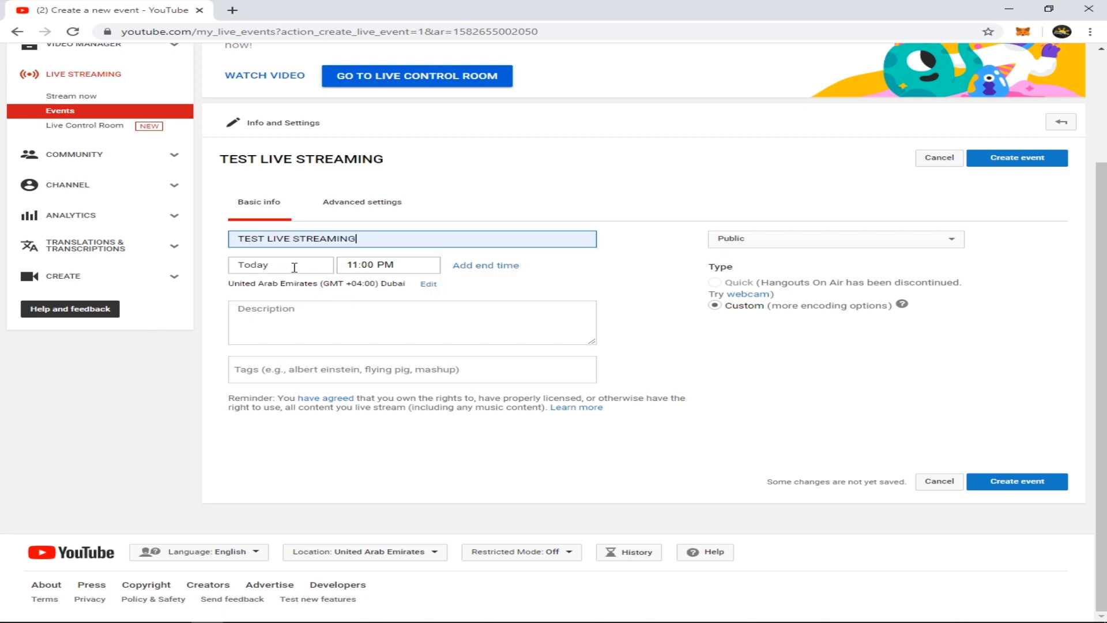
- Schedule the event's start for today at 10:30pm
{"action": "left_click", "coordinate": [286, 264]}
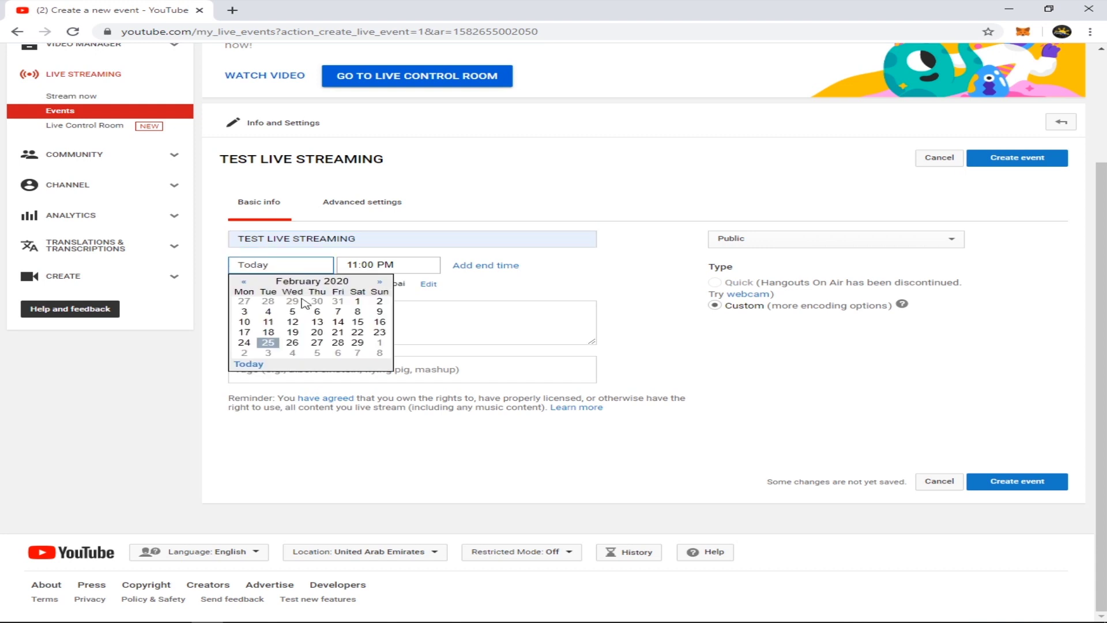
{"action": "left_click", "coordinate": [448, 329]}
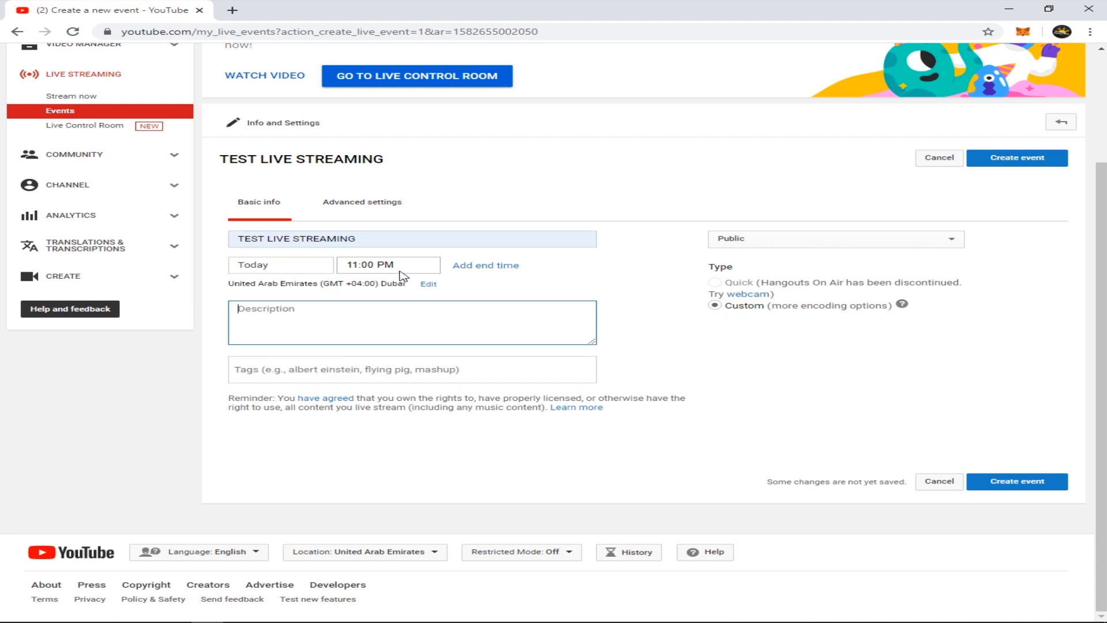
{"action": "left_click", "coordinate": [399, 267]}
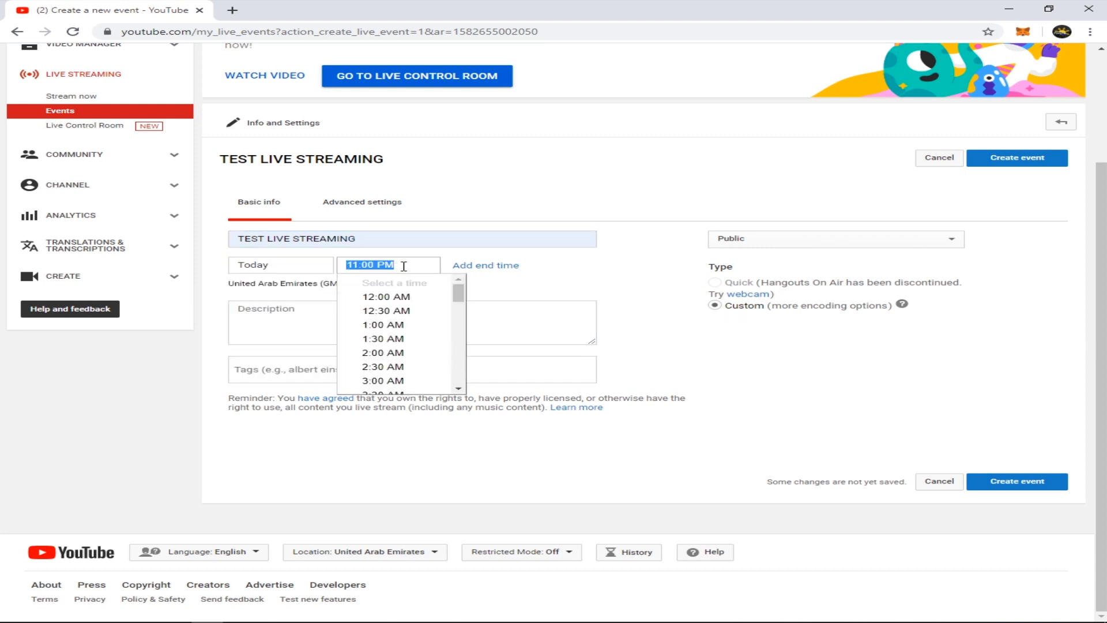
{"action": "type", "text": "10"}
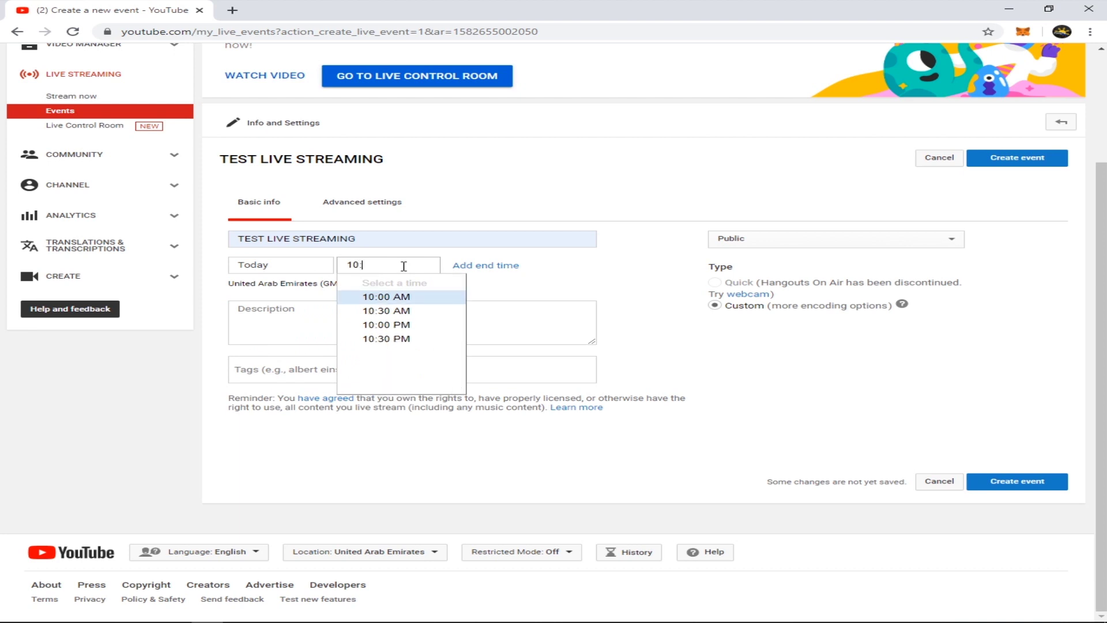
{"action": "type", "text": ":30"}
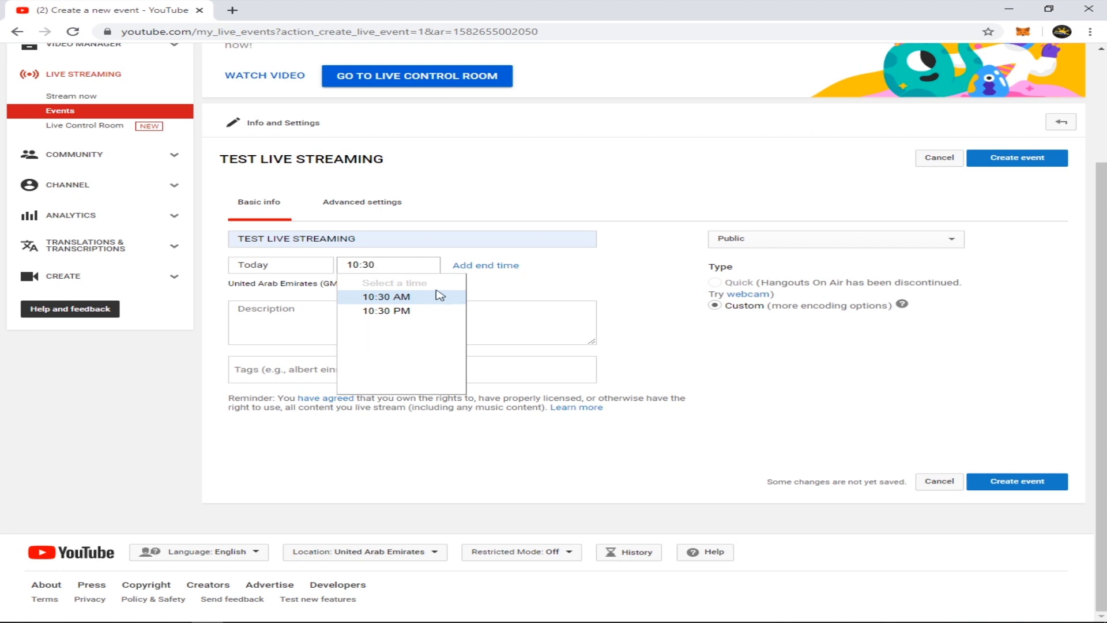
{"action": "type", "text": "pm"}
- Enter the event description "This is just a test streaming for youtube tutorial"
{"action": "left_click", "coordinate": [515, 315]}
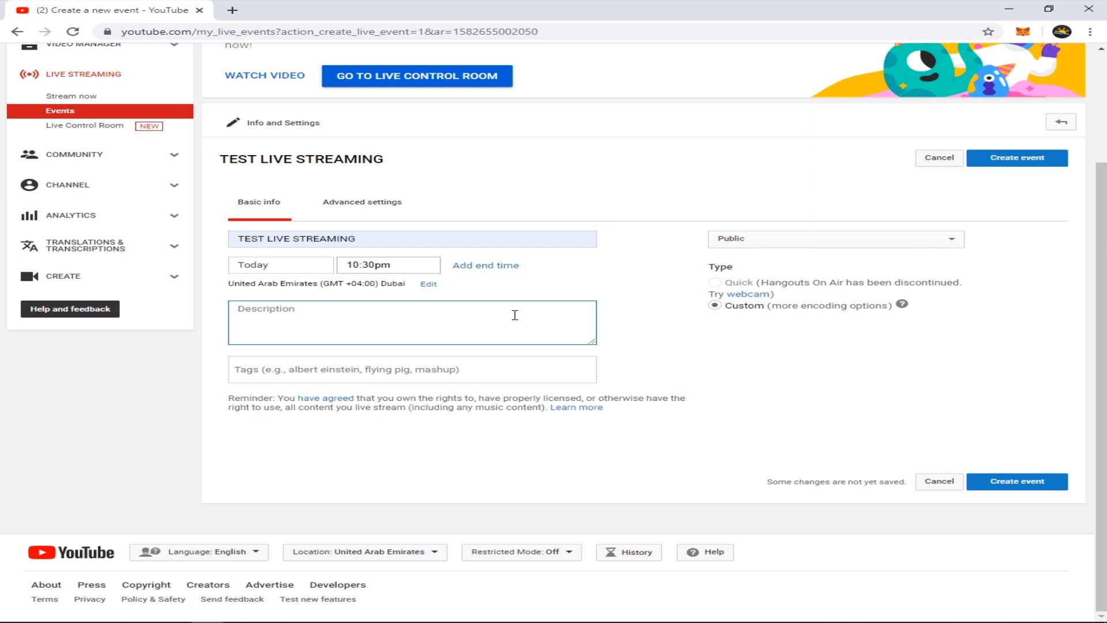
{"action": "type", "text": "This is just a test streaming for youtube tutorial"}
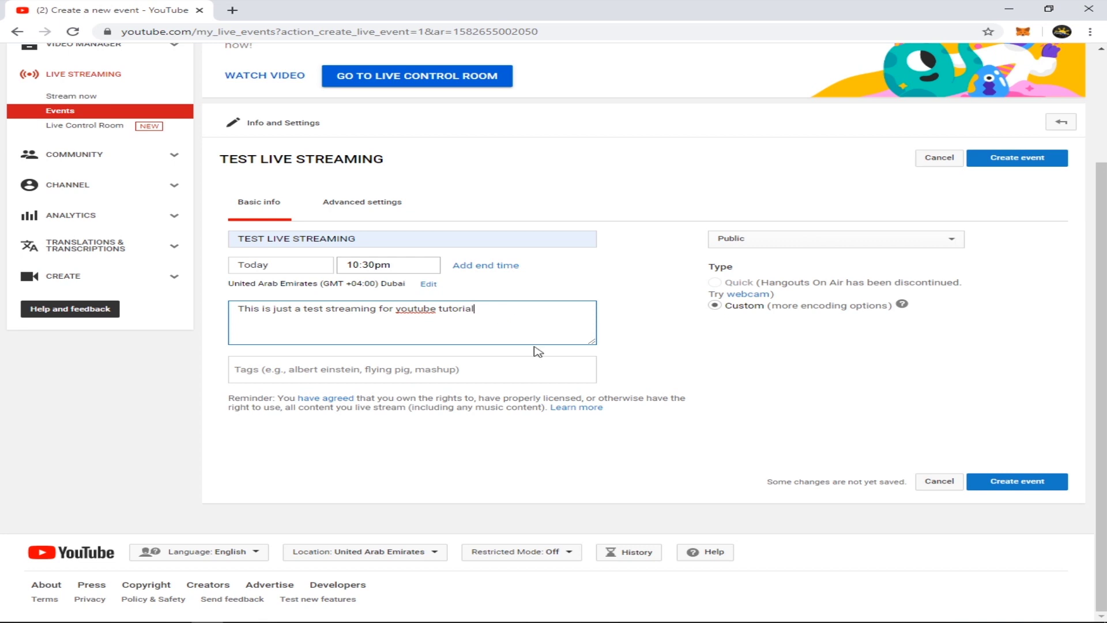
{"action": "left_click", "coordinate": [502, 361]}
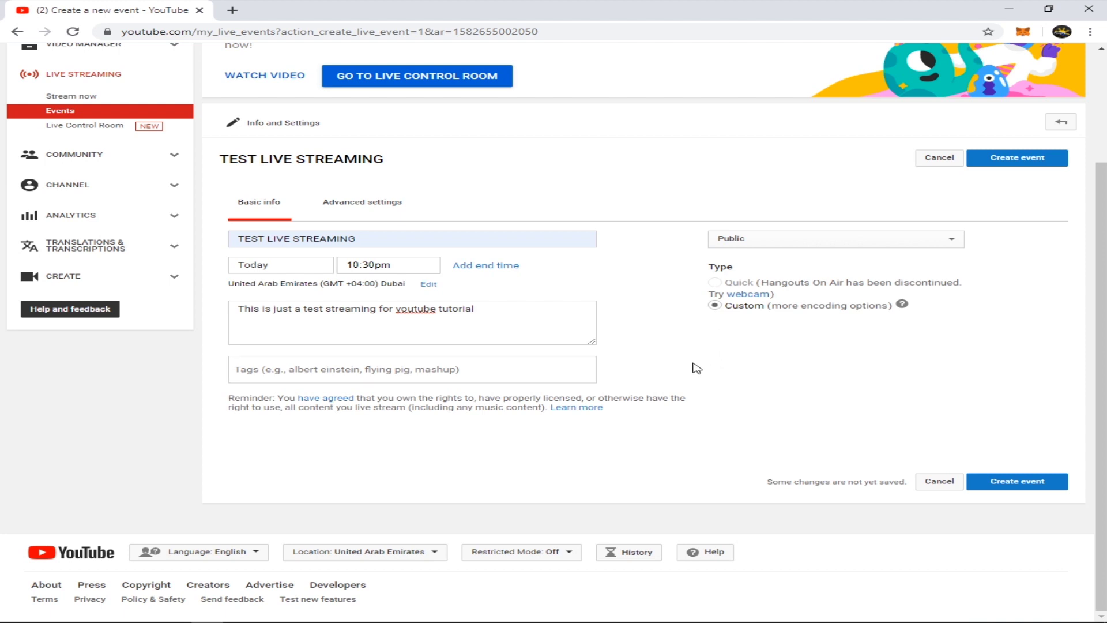
- Set the event's privacy to Private
{"action": "left_click", "coordinate": [765, 249]}
{"action": "left_click", "coordinate": [828, 249]}
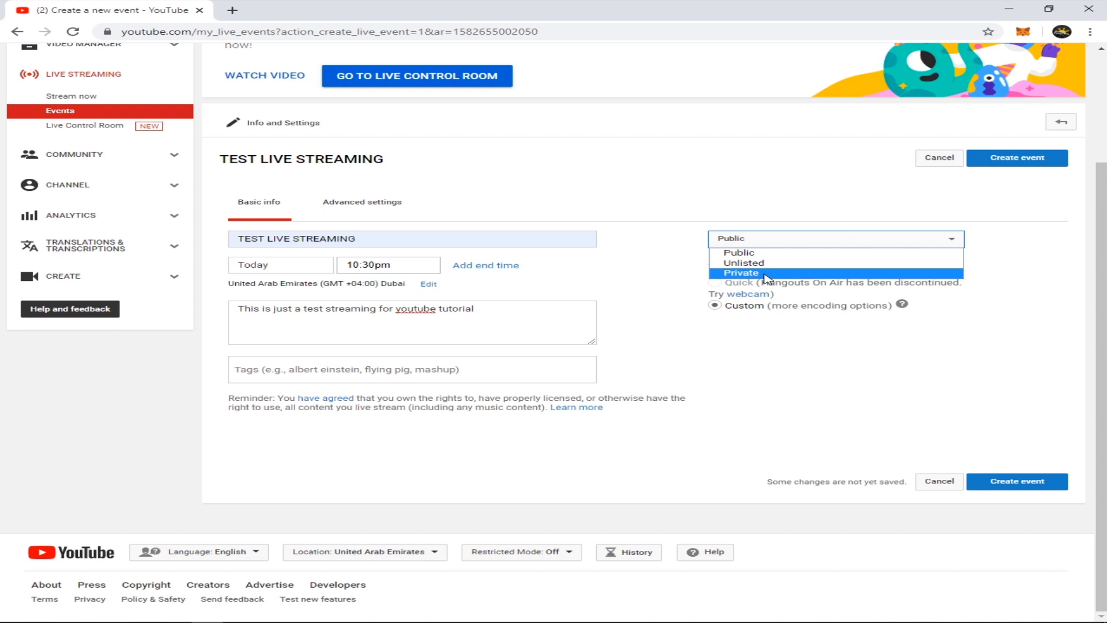
{"action": "left_click", "coordinate": [767, 274]}
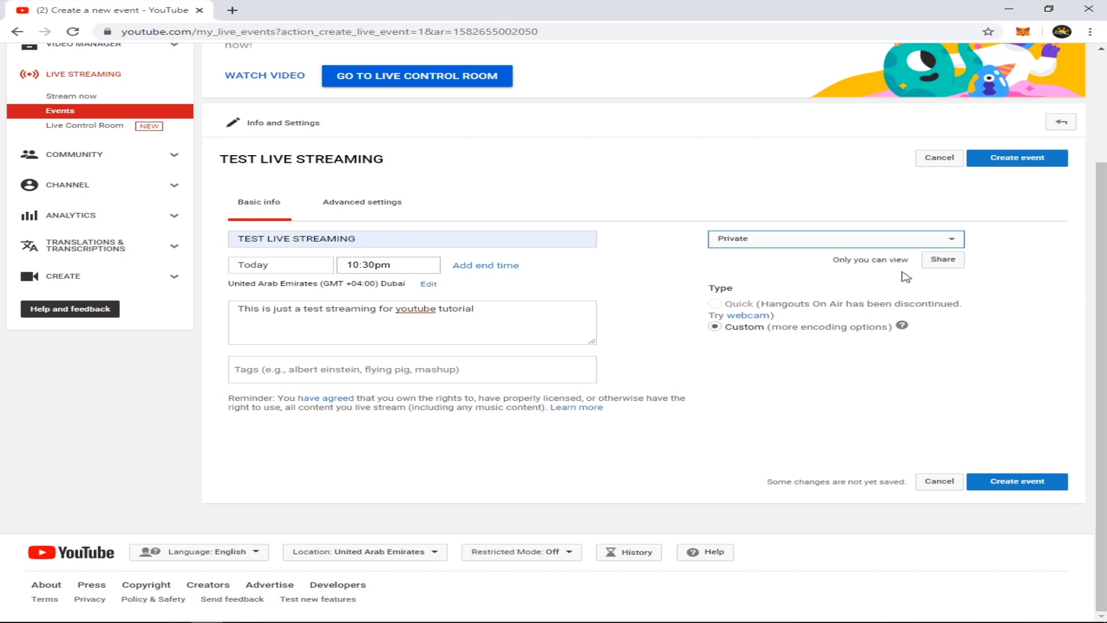
- Share the private event with the invitee's e-mail address and save the event to reach its ingestion settings
{"action": "left_click", "coordinate": [946, 260]}
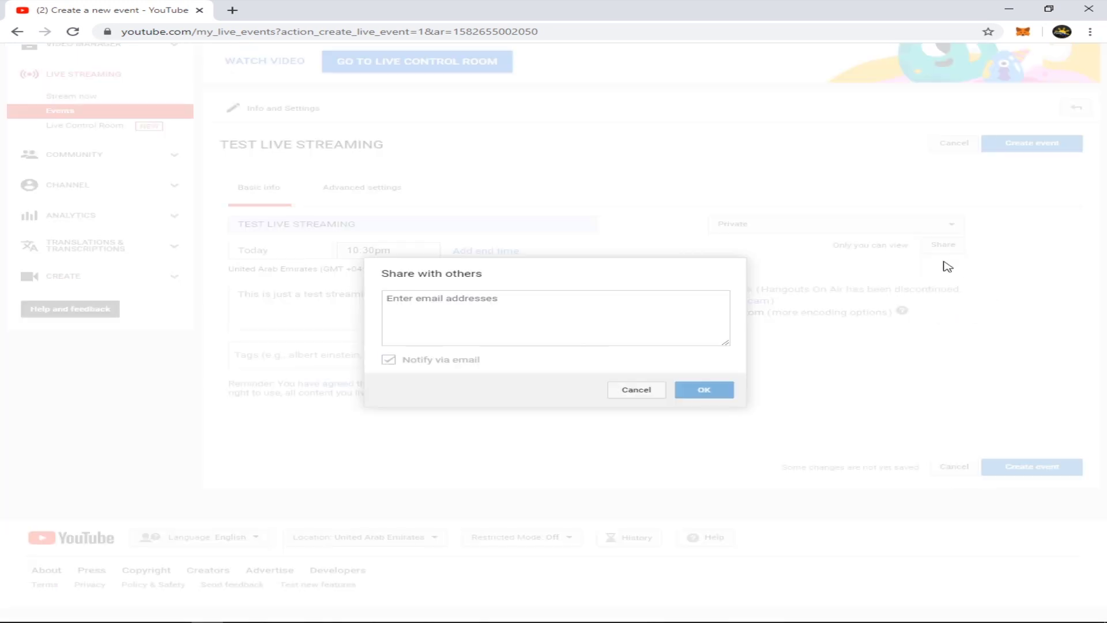
{"action": "left_click", "coordinate": [486, 299]}
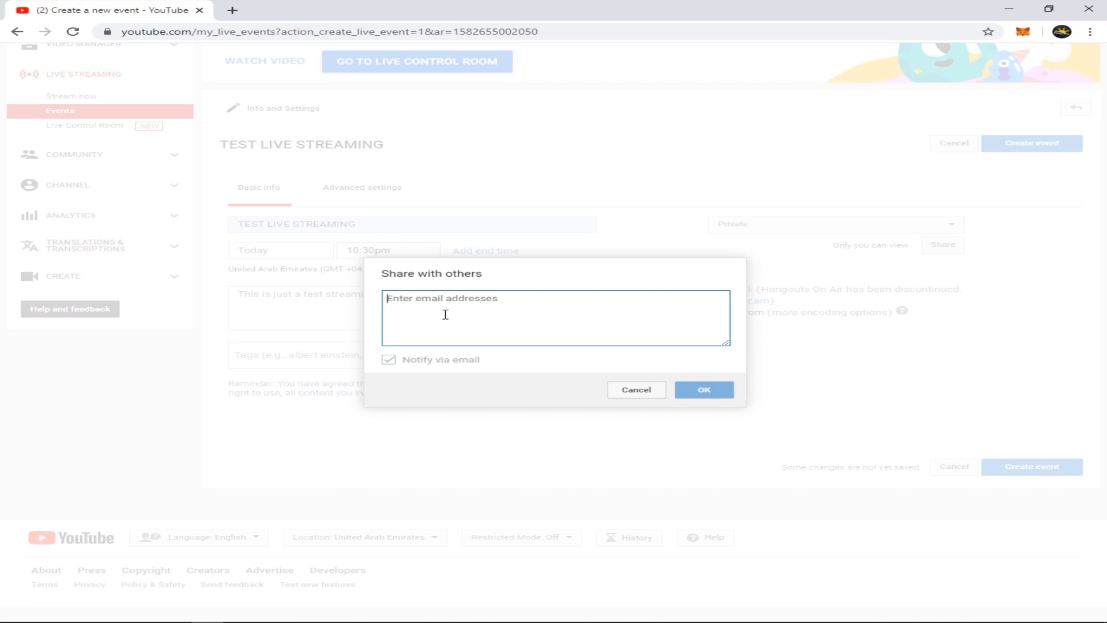
{"action": "type", "text": "ra"}
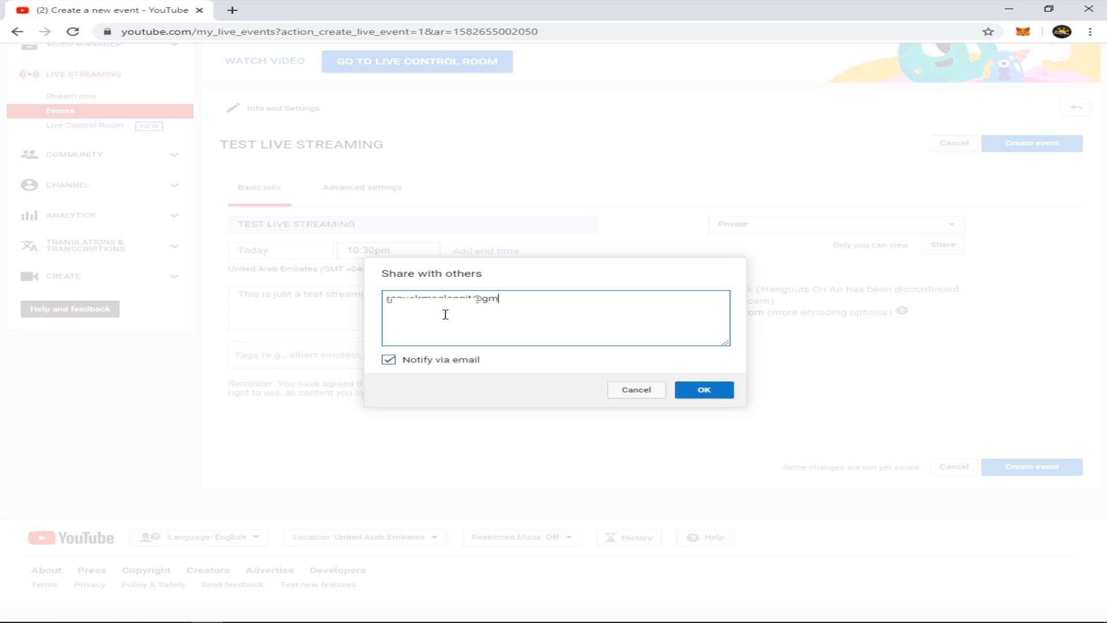
{"action": "type", "text": ".com"}
{"action": "left_click", "coordinate": [400, 366]}
{"action": "left_click", "coordinate": [400, 366]}
{"action": "left_click", "coordinate": [400, 365]}
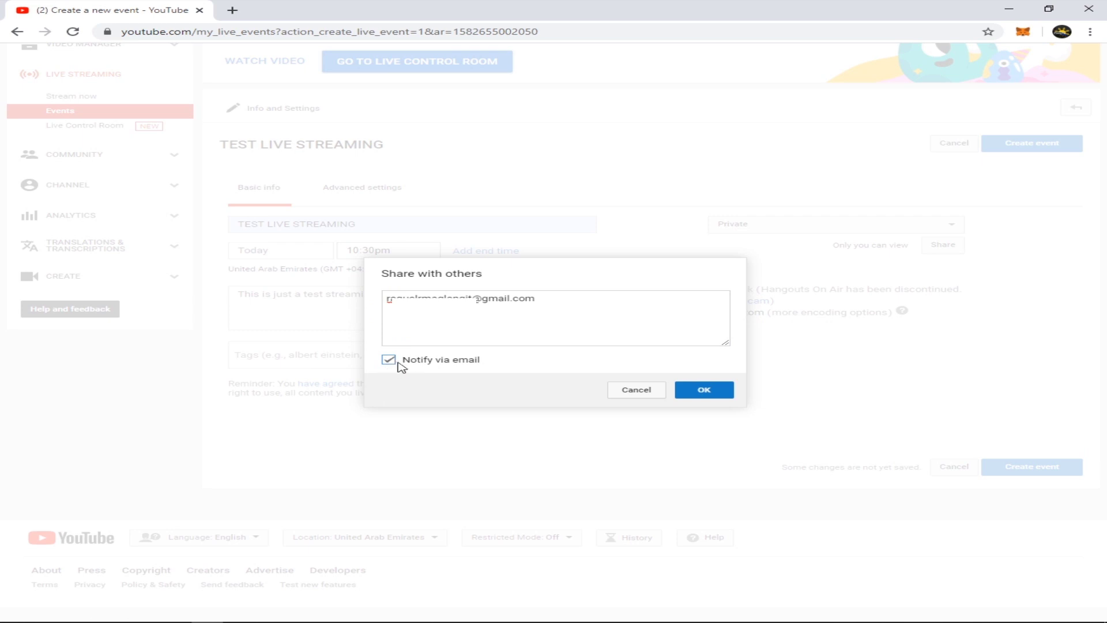
{"action": "left_click", "coordinate": [396, 365]}
{"action": "left_click", "coordinate": [708, 390]}
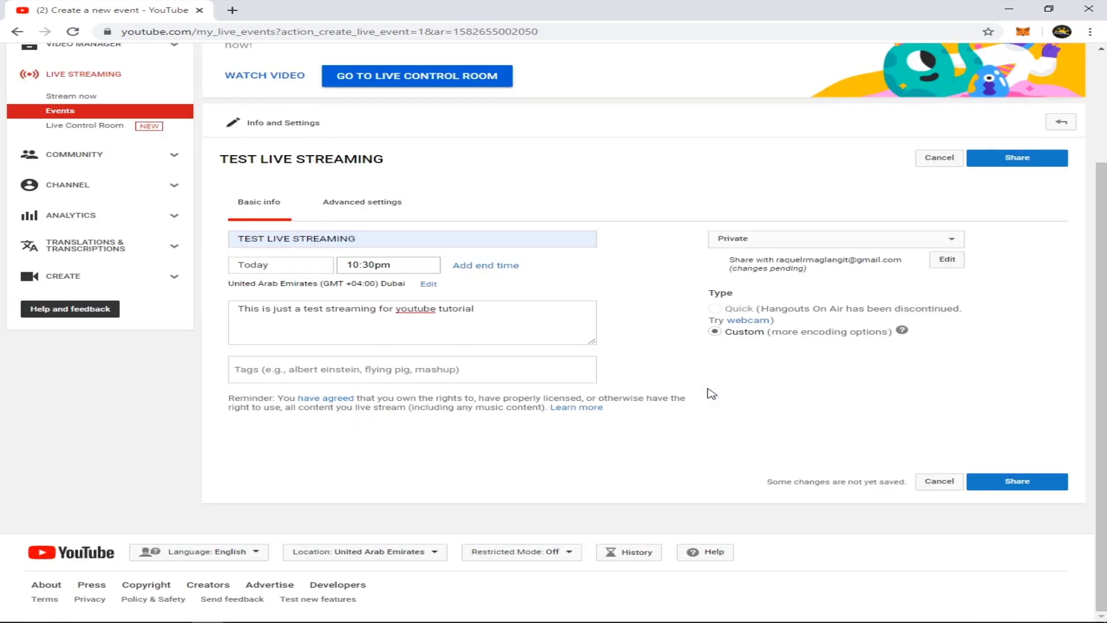
{"action": "left_click", "coordinate": [1027, 487]}
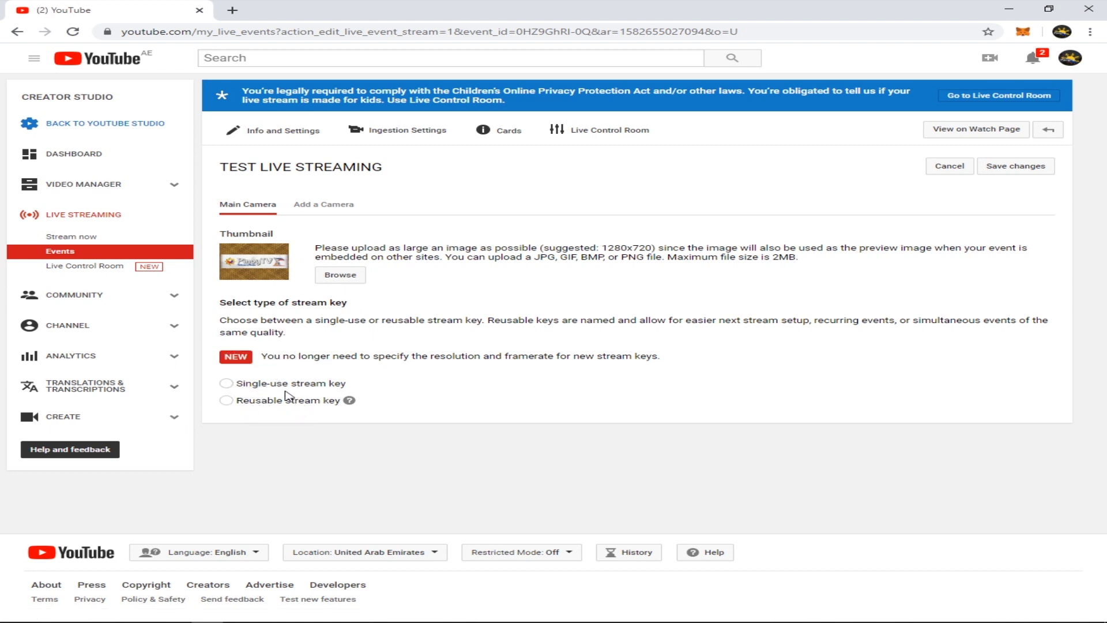
- Choose a single-use stream key for the event and select Other encoders as the encoder
{"action": "left_click", "coordinate": [227, 384]}
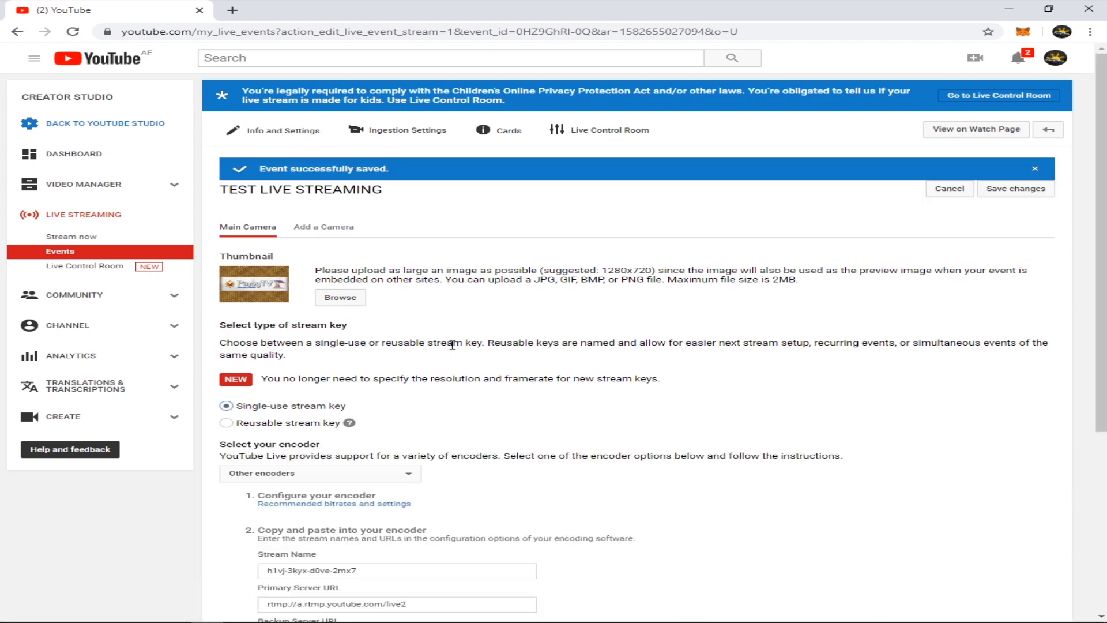
{"action": "scroll", "coordinate": [453, 354], "scroll_direction": "down", "scroll_amount": 4}
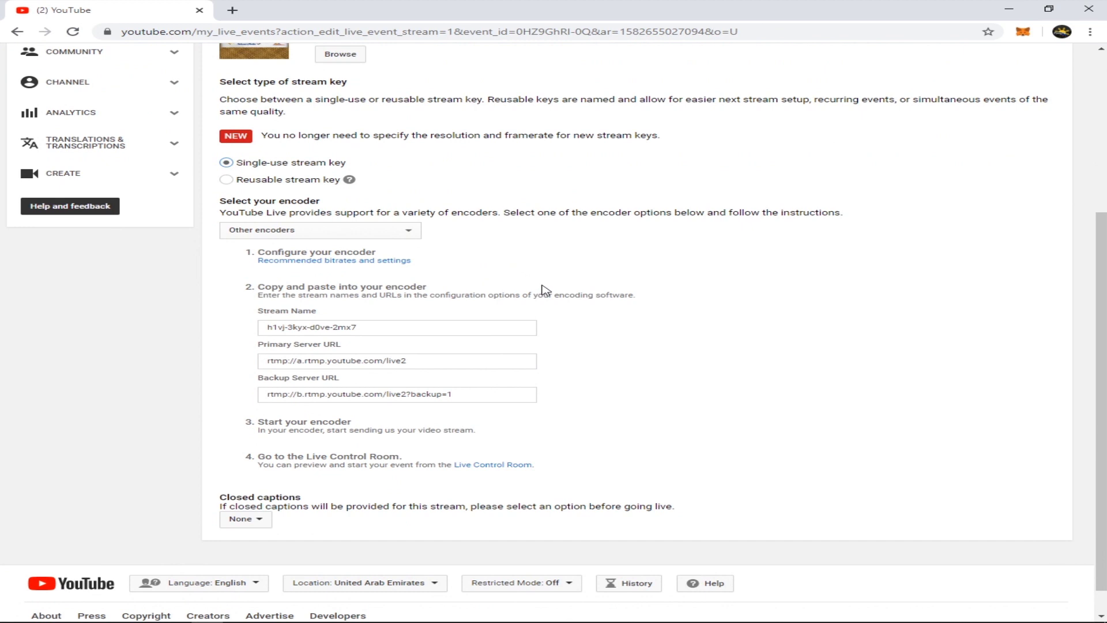
{"action": "scroll", "coordinate": [548, 290], "scroll_direction": "down", "scroll_amount": 1}
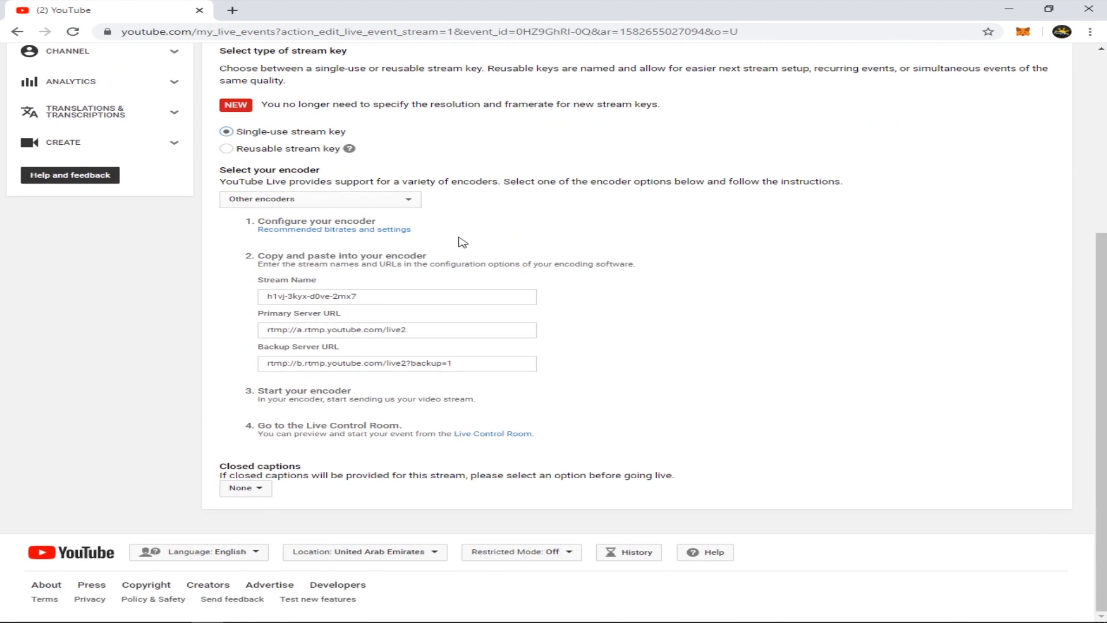
{"action": "left_click", "coordinate": [401, 206]}
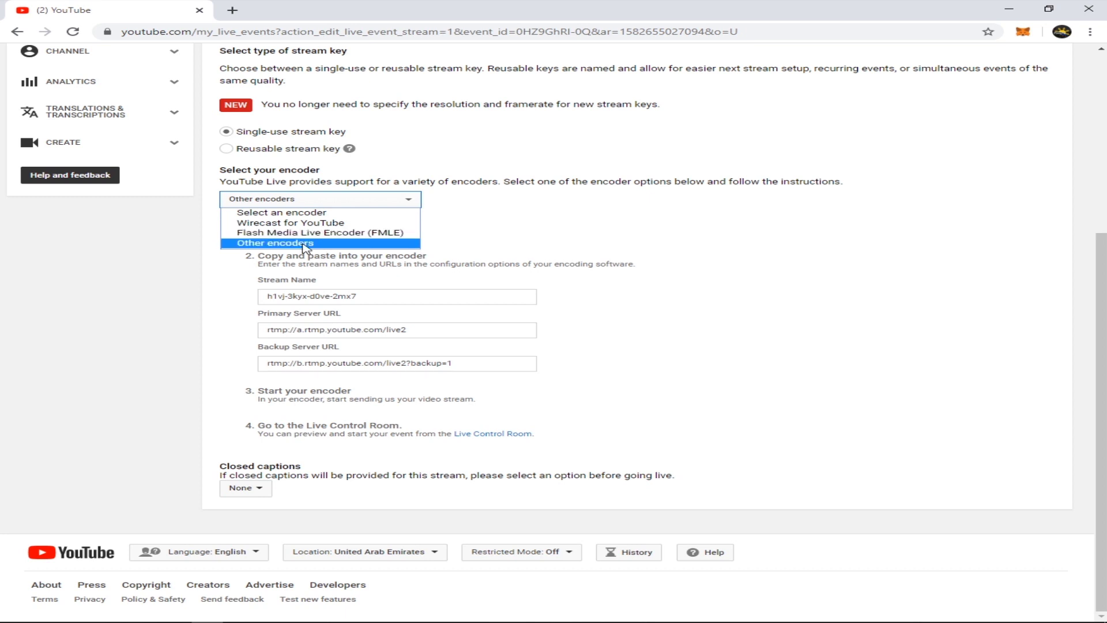
{"action": "left_click", "coordinate": [322, 240]}
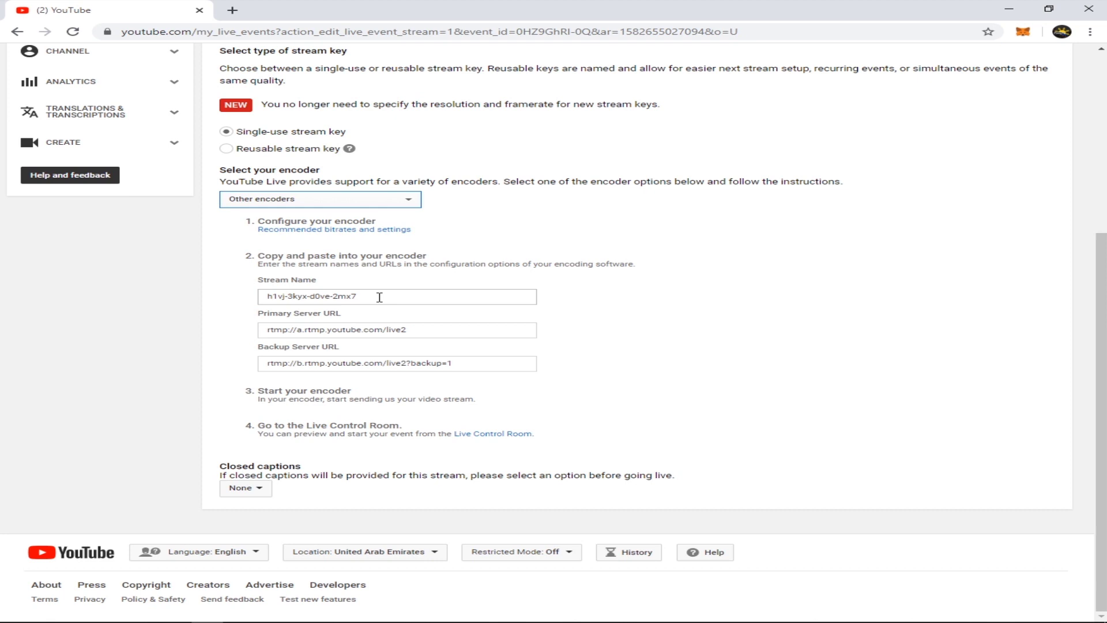
- Copy the event's stream name from the encoder setup details
{"action": "left_click", "coordinate": [379, 297]}
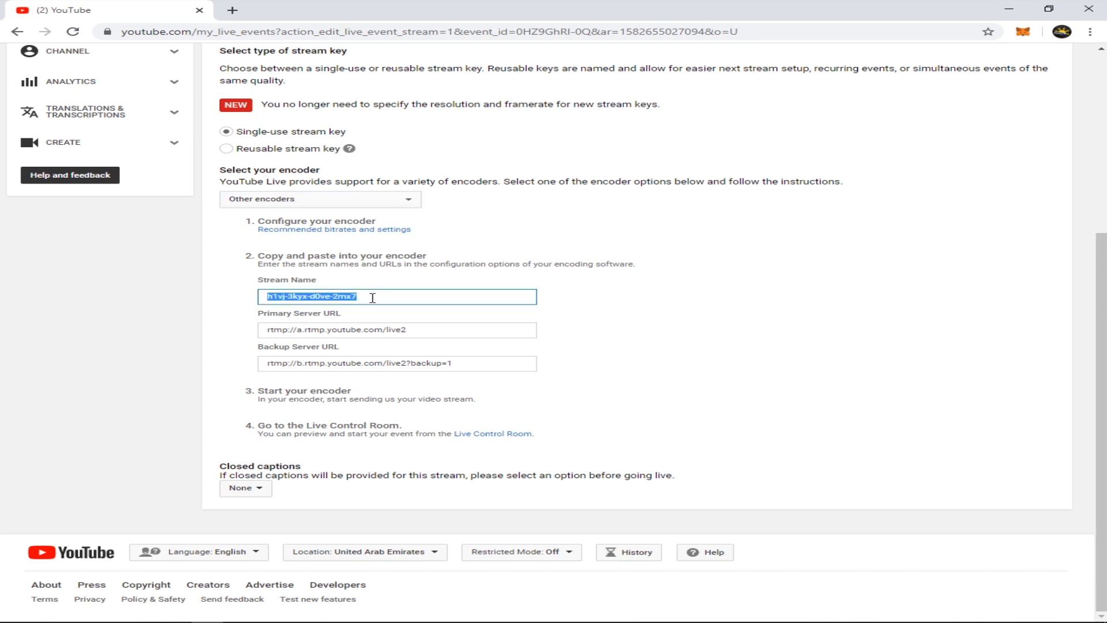
{"action": "left_click", "coordinate": [372, 298]}
{"action": "left_click", "coordinate": [372, 297]}
{"action": "right_click", "coordinate": [337, 297]}
{"action": "left_click", "coordinate": [365, 303]}
{"action": "mouse_move", "coordinate": [271, 614]}
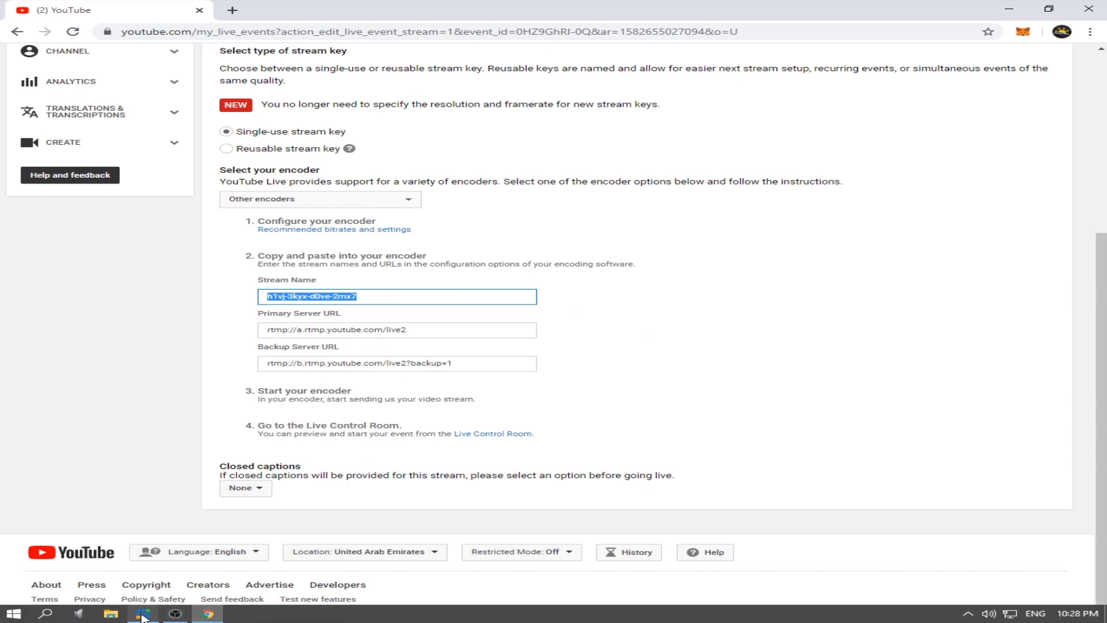
- Switch to vMix, set the first stream's destination to YouTube Live and clear its old stream key
{"action": "left_click", "coordinate": [142, 615]}
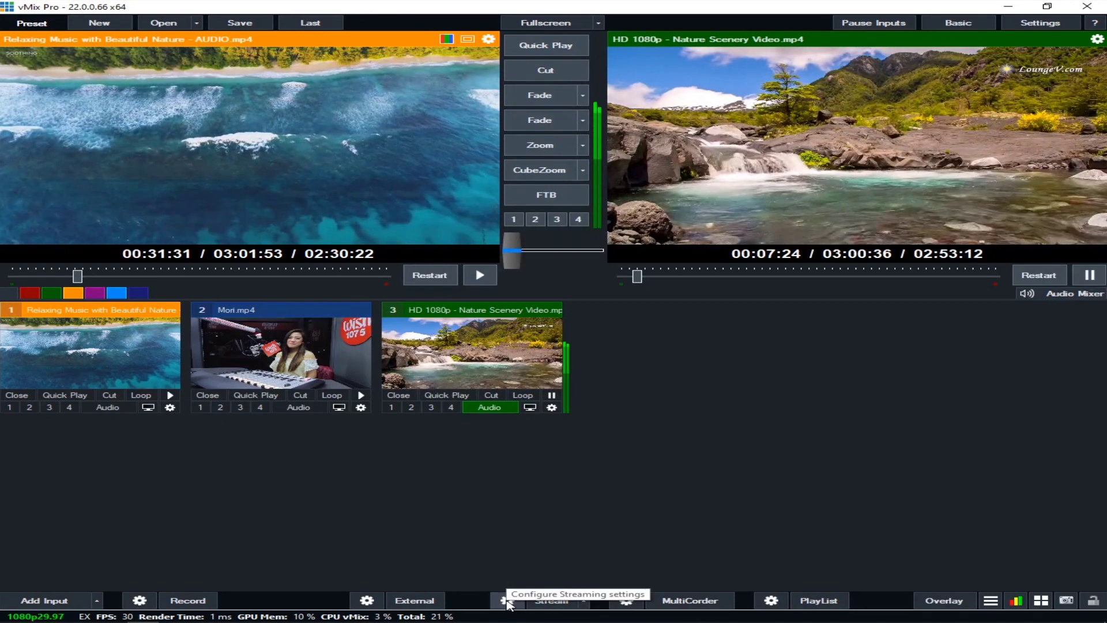
{"action": "left_click", "coordinate": [507, 601]}
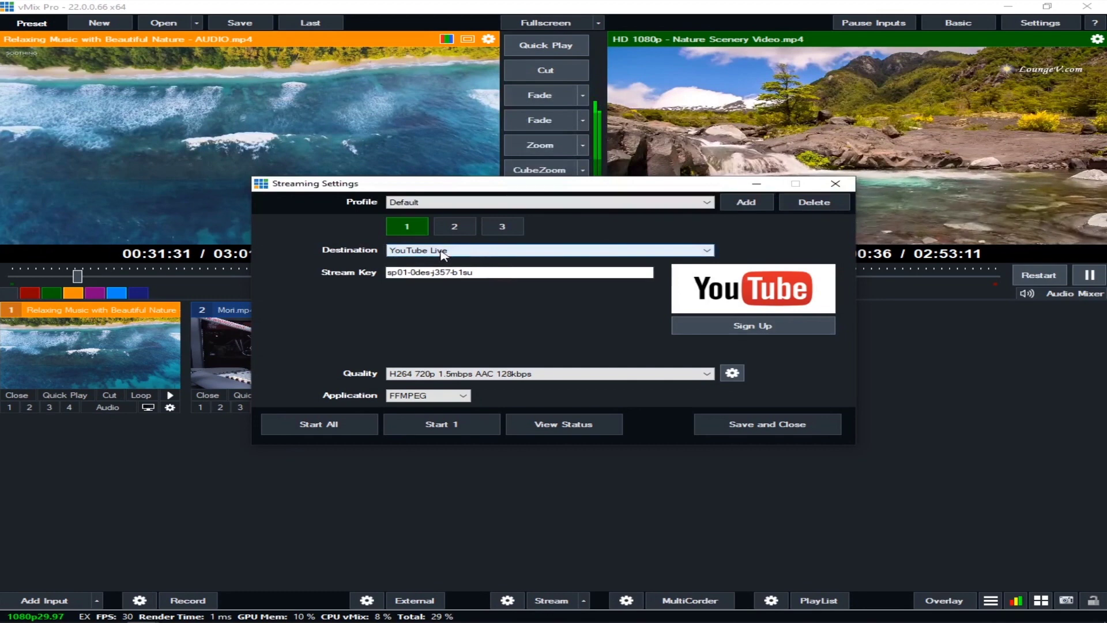
{"action": "left_click", "coordinate": [702, 250]}
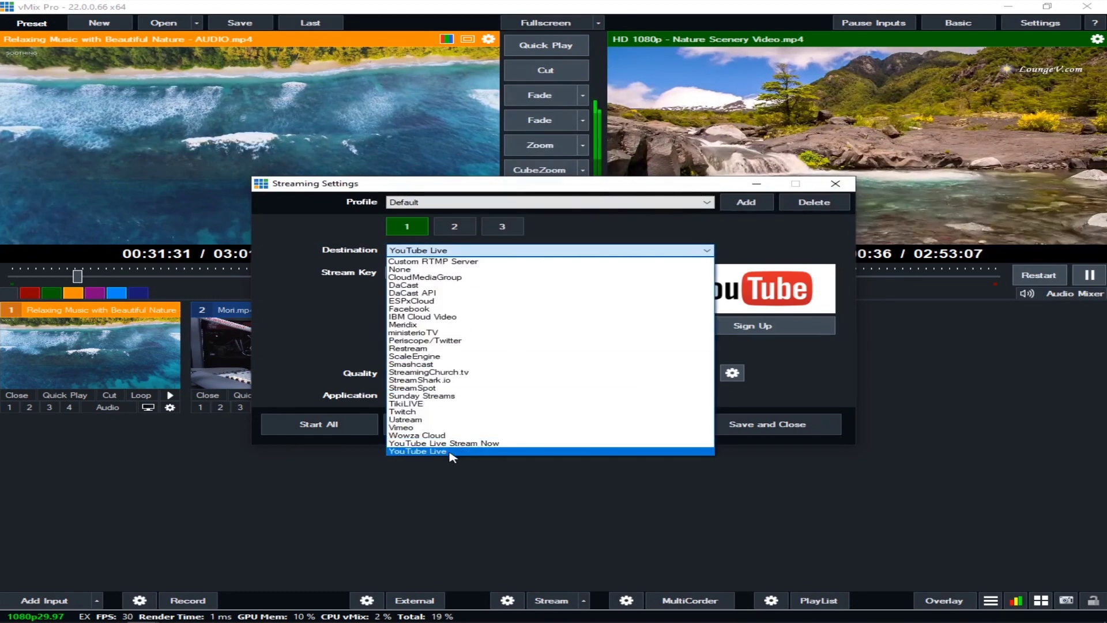
{"action": "left_click", "coordinate": [449, 452]}
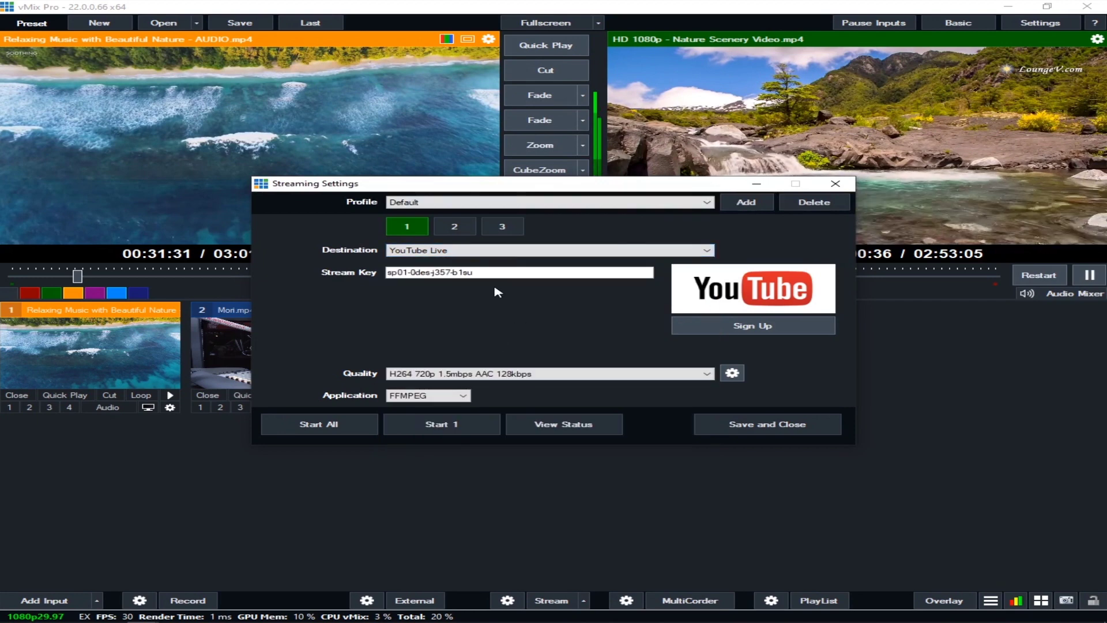
{"action": "left_click_drag", "start_coordinate": [484, 271], "coordinate": [385, 272]}
{"action": "key", "text": "BackSpace"}
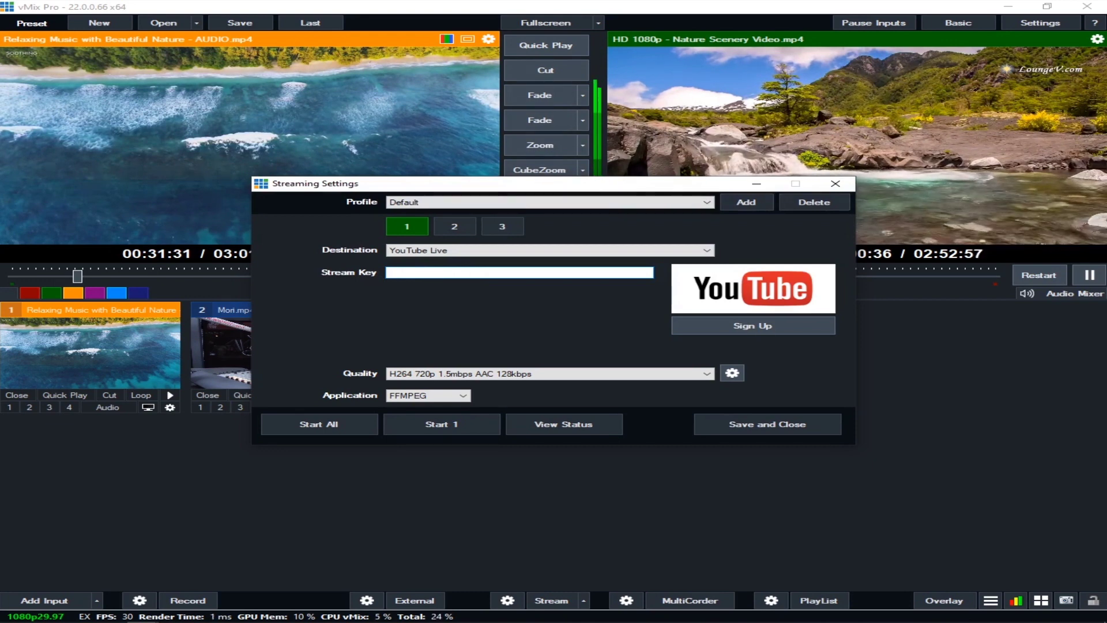
- Switch back to the browser and copy the event's stream name from the ingestion settings
{"action": "left_click", "coordinate": [209, 618]}
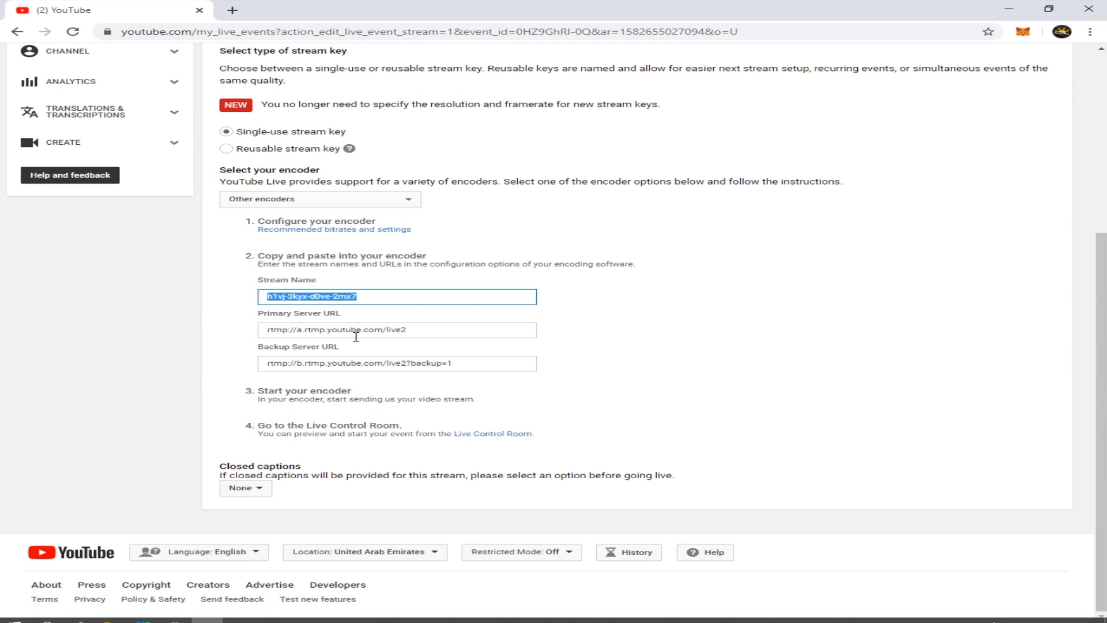
{"action": "left_click", "coordinate": [345, 296]}
{"action": "triple_click", "coordinate": [345, 296]}
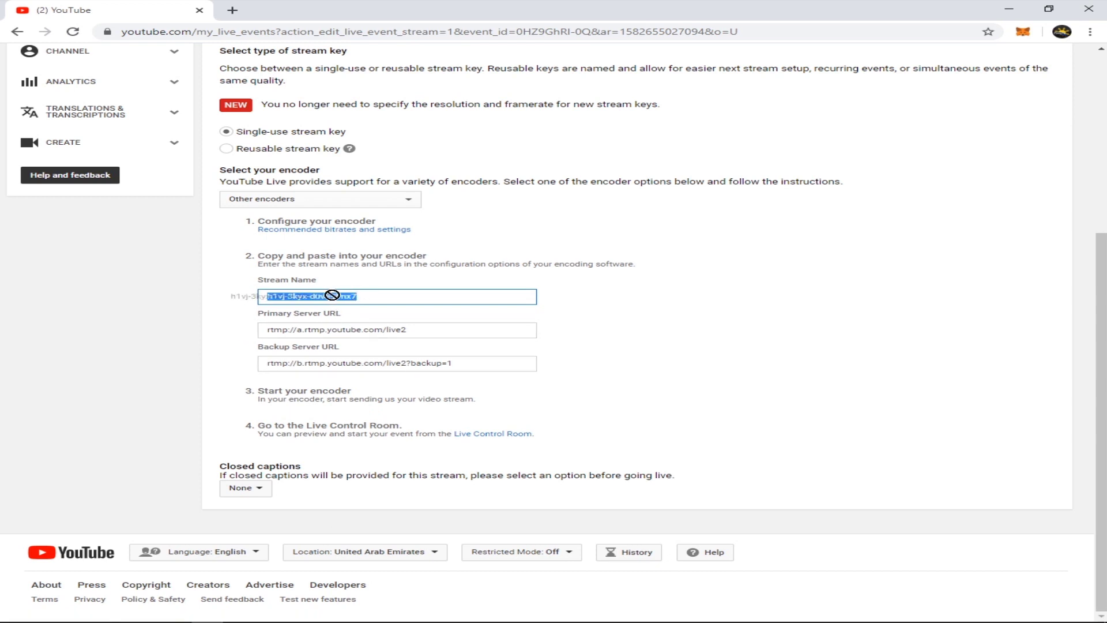
{"action": "right_click", "coordinate": [334, 297]}
{"action": "left_click", "coordinate": [372, 304]}
{"action": "mouse_move", "coordinate": [153, 618]}
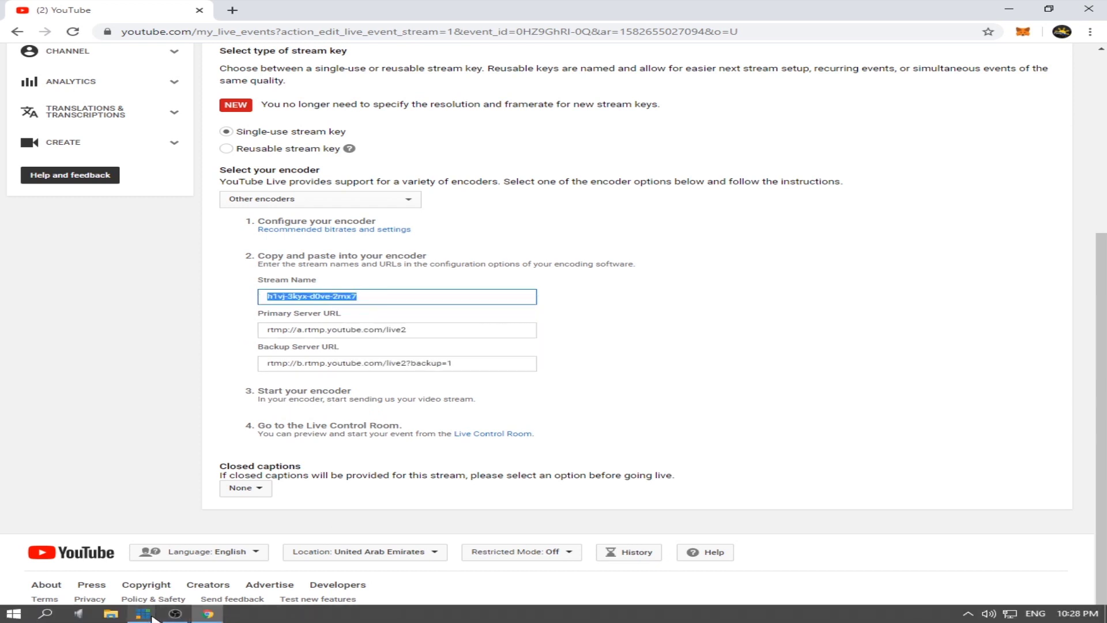
- Paste the copied stream key into vMix's streaming settings and save them
{"action": "left_click", "coordinate": [144, 619]}
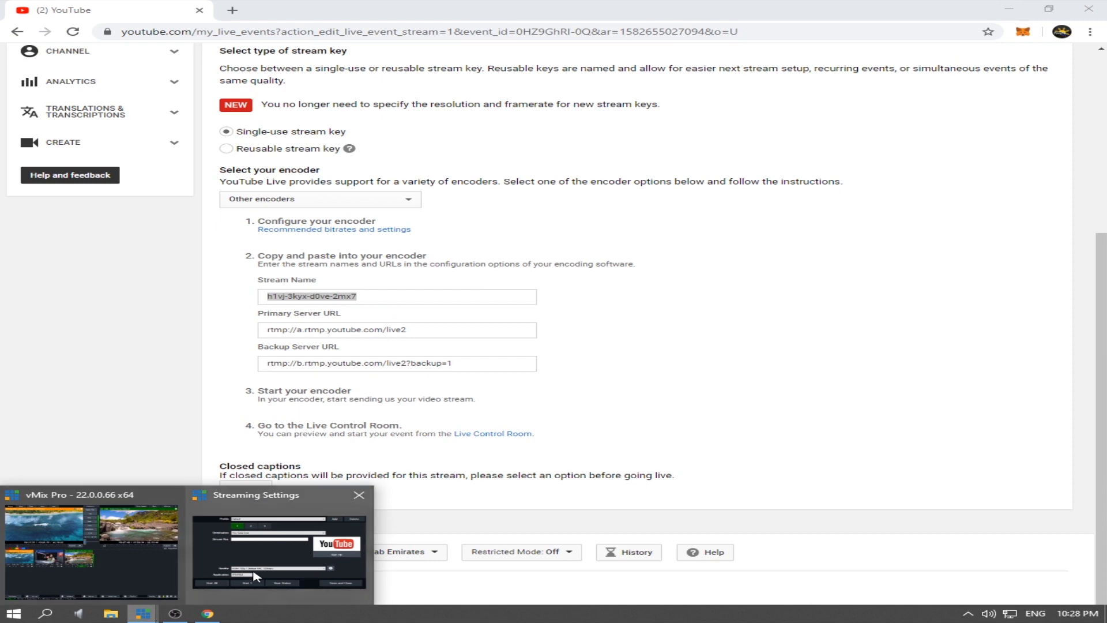
{"action": "left_click", "coordinate": [280, 548]}
{"action": "right_click", "coordinate": [424, 272]}
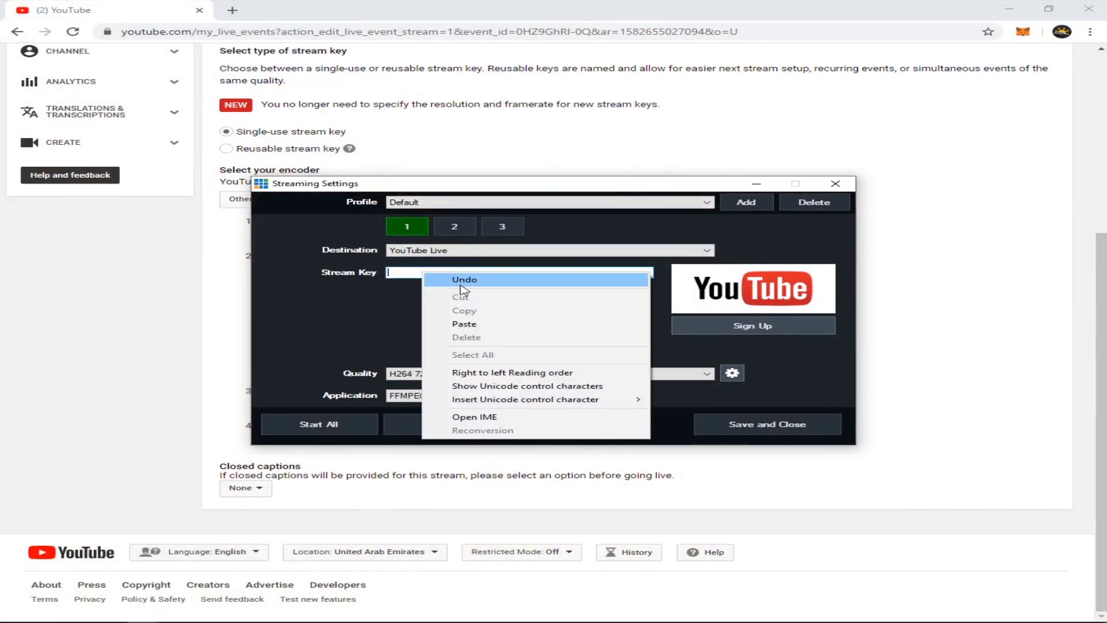
{"action": "left_click", "coordinate": [493, 323]}
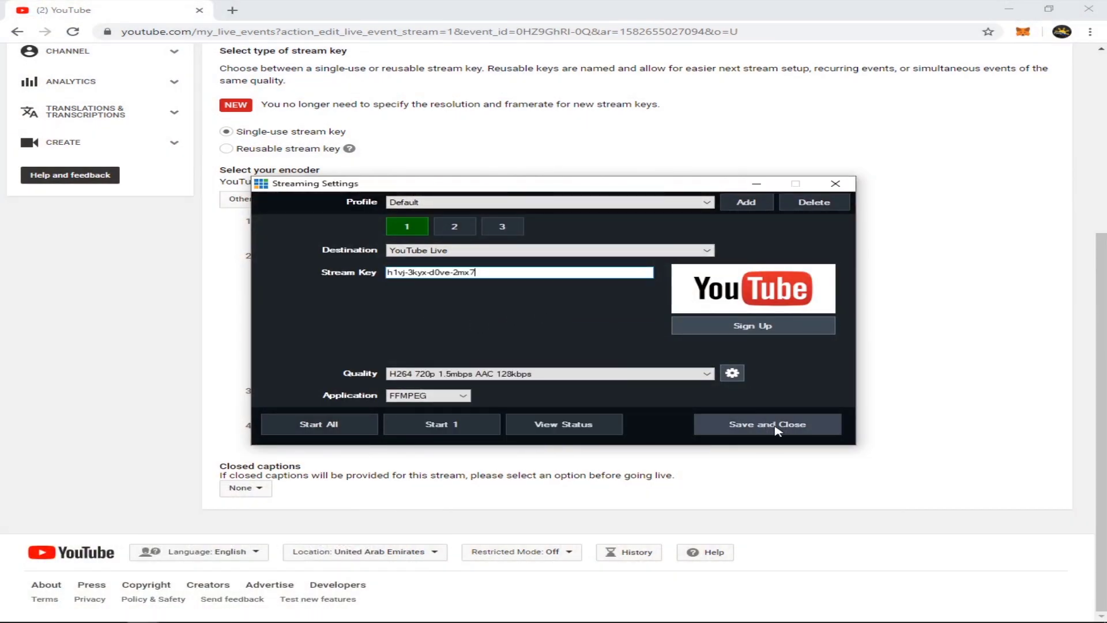
{"action": "left_click", "coordinate": [776, 430]}
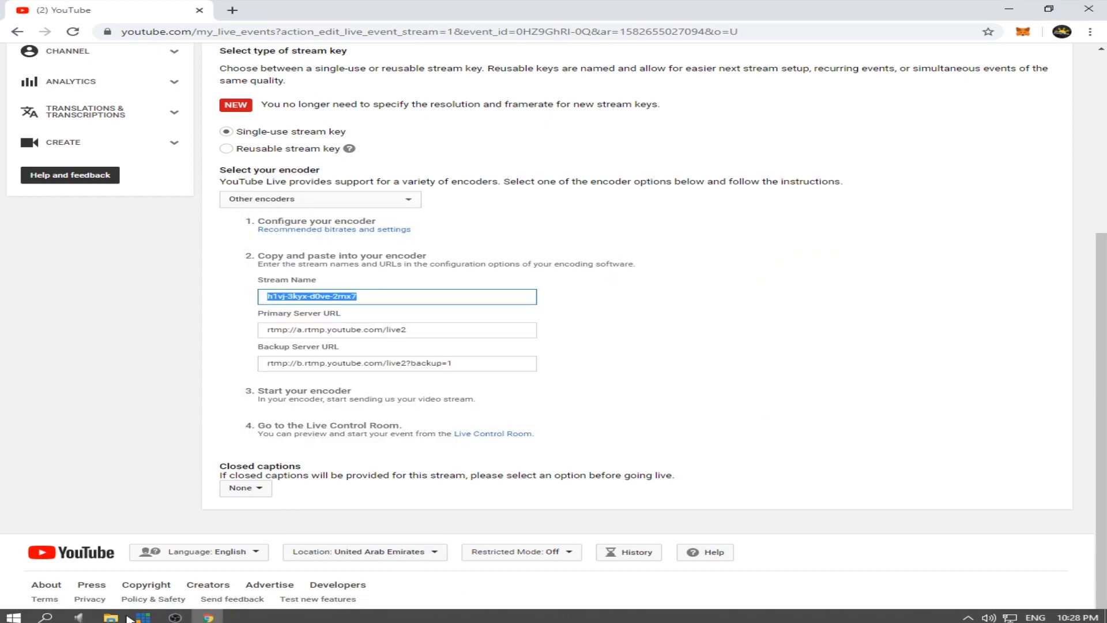
- Recheck the saved stream key in vMix's streaming settings and start streaming
{"action": "left_click", "coordinate": [144, 615]}
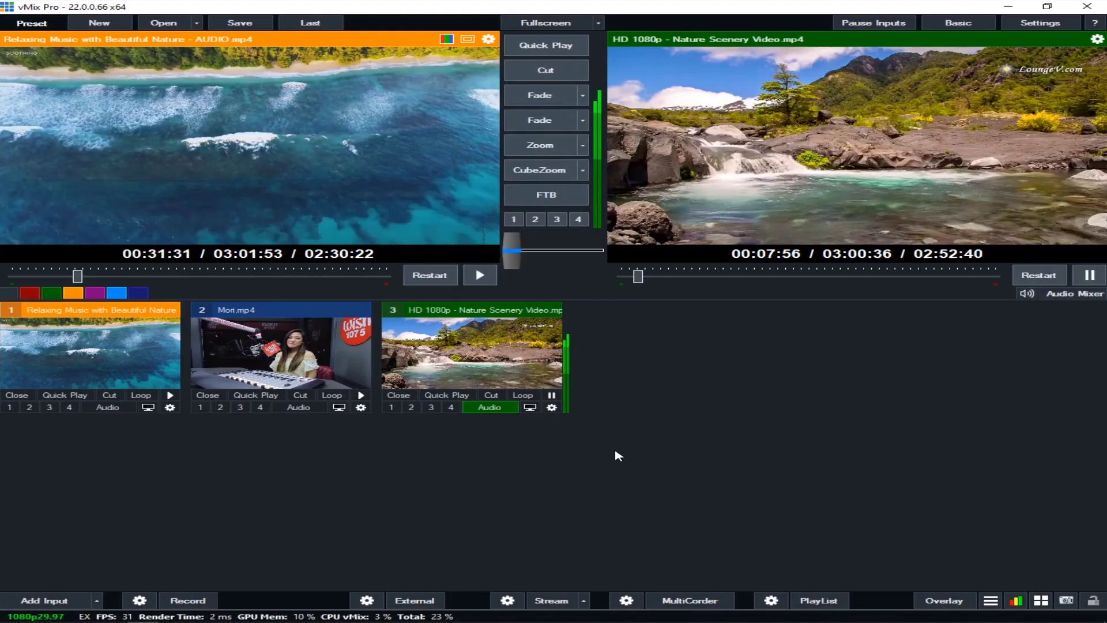
{"action": "left_click", "coordinate": [507, 600]}
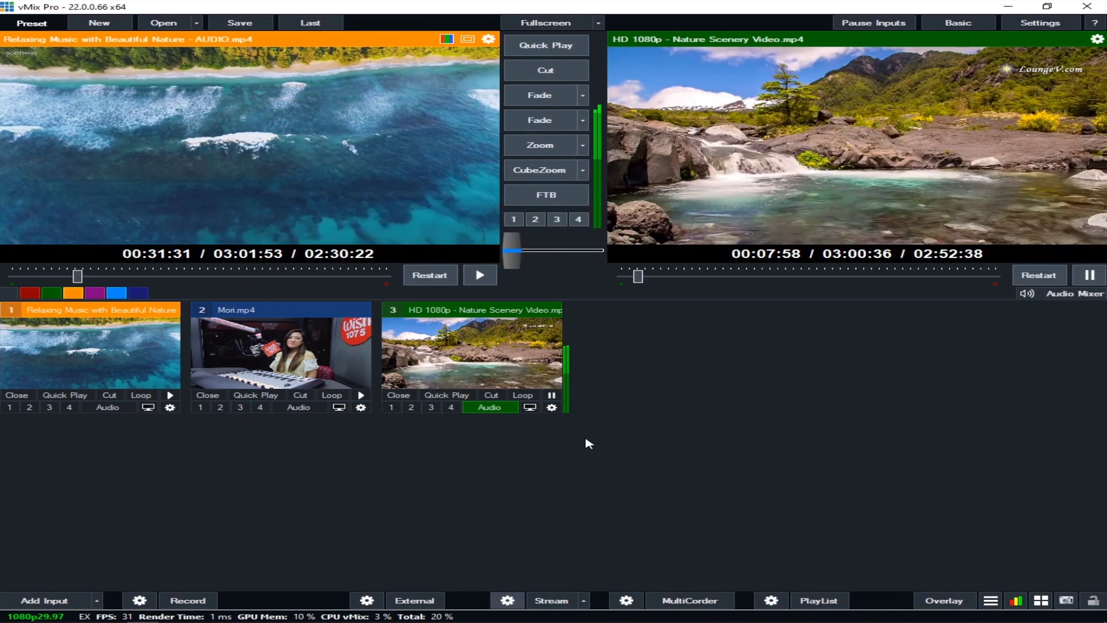
{"action": "left_click_drag", "start_coordinate": [484, 273], "coordinate": [365, 286]}
{"action": "left_click", "coordinate": [510, 273]}
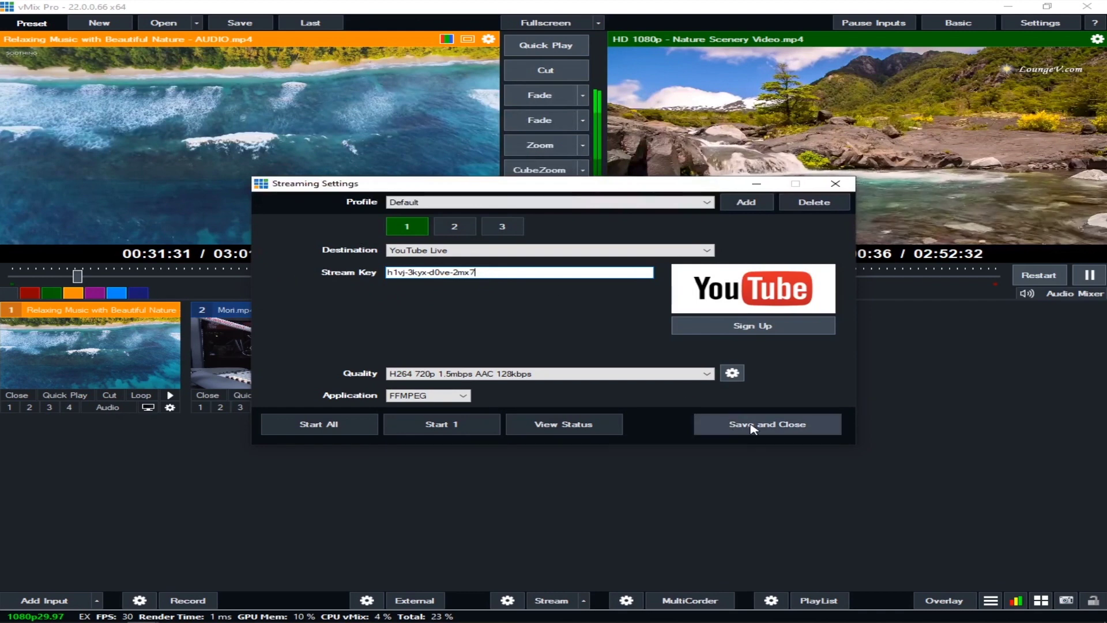
{"action": "left_click", "coordinate": [753, 426]}
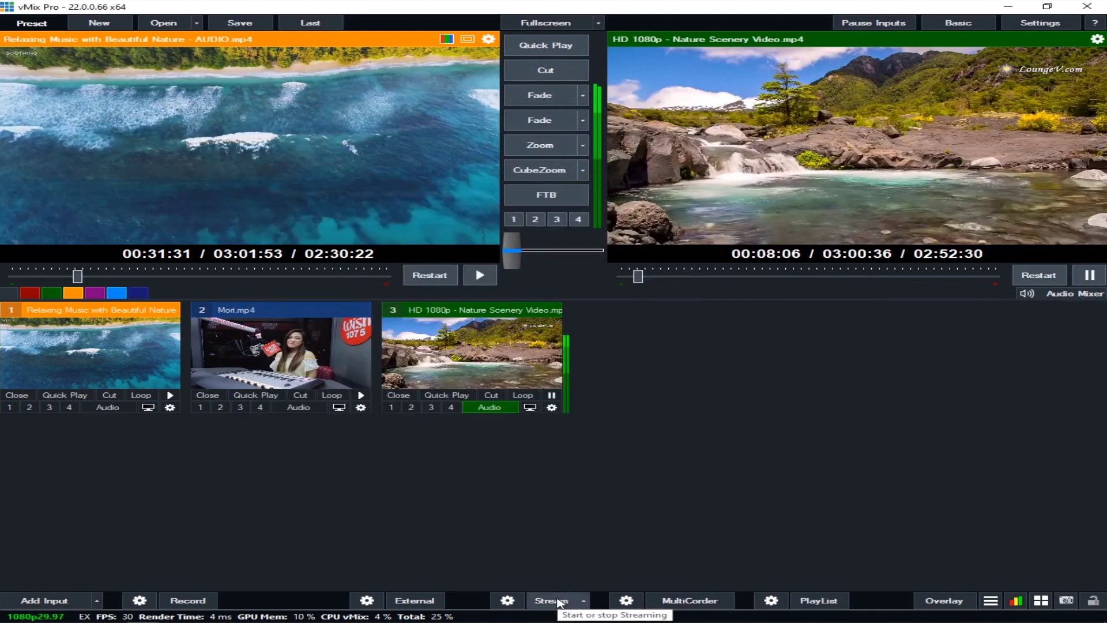
{"action": "left_click", "coordinate": [557, 601]}
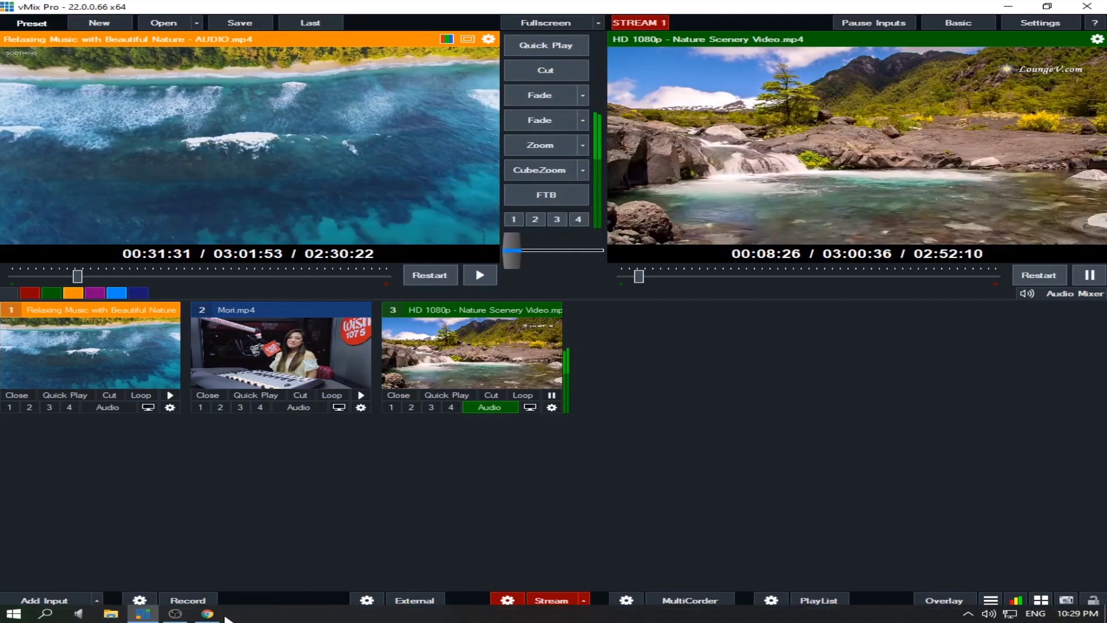
- Switch to the browser and open the Live Control Room of the TEST LIVE STREAMING event
{"action": "left_click", "coordinate": [208, 613]}
{"action": "left_click", "coordinate": [741, 352]}
{"action": "scroll", "coordinate": [692, 329], "scroll_direction": "up", "scroll_amount": 5}
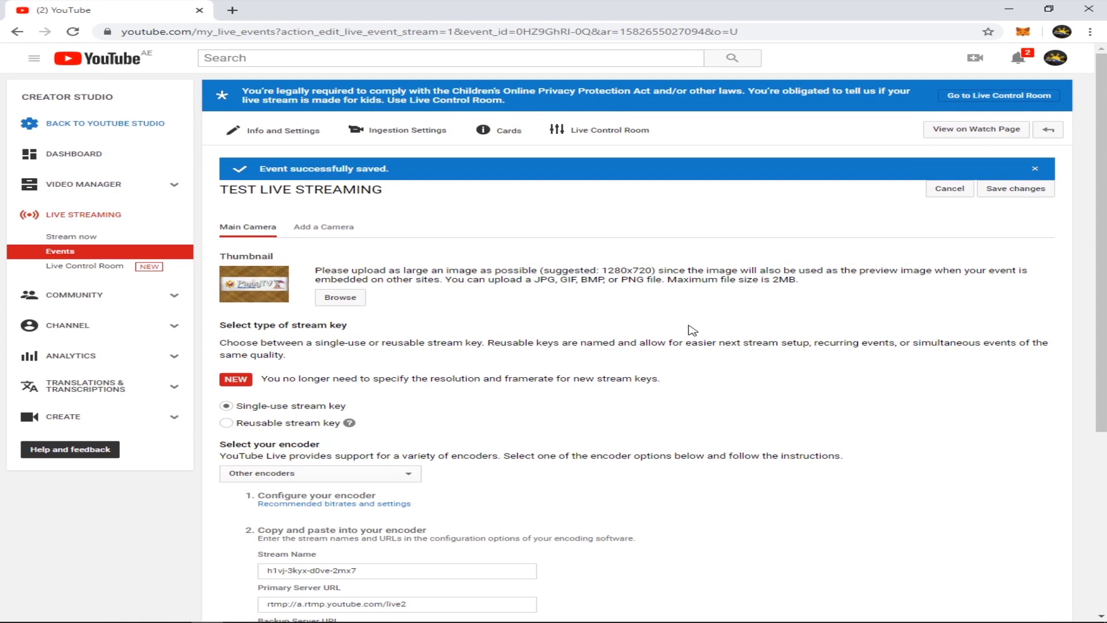
{"action": "left_click", "coordinate": [609, 137]}
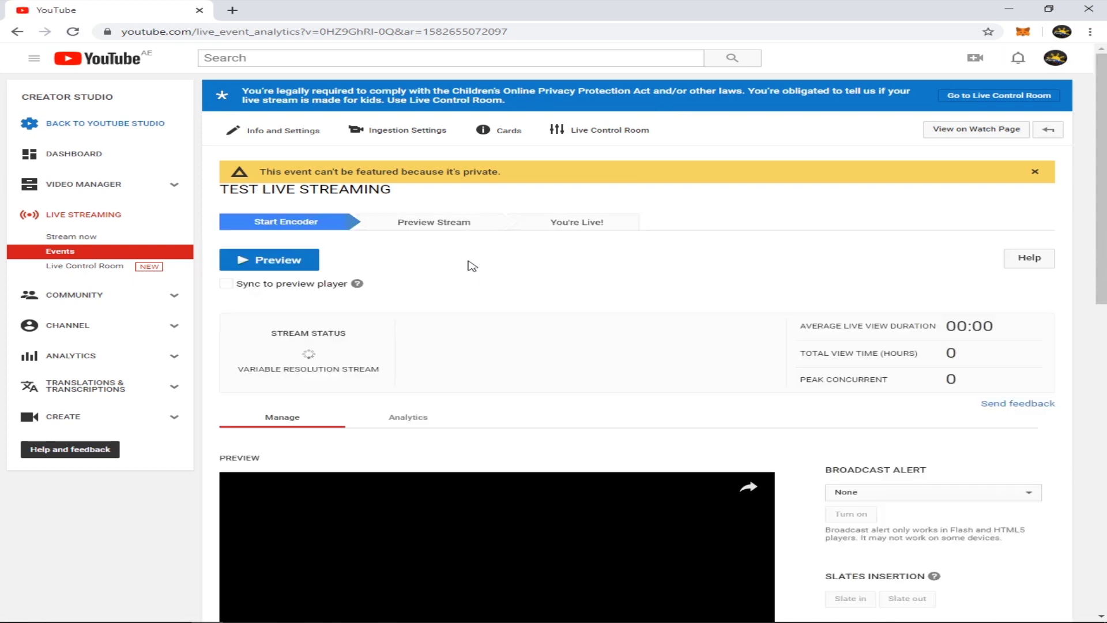
- Start the live event's preview and accept the confirmation
{"action": "scroll", "coordinate": [440, 277], "scroll_direction": "down", "scroll_amount": 1}
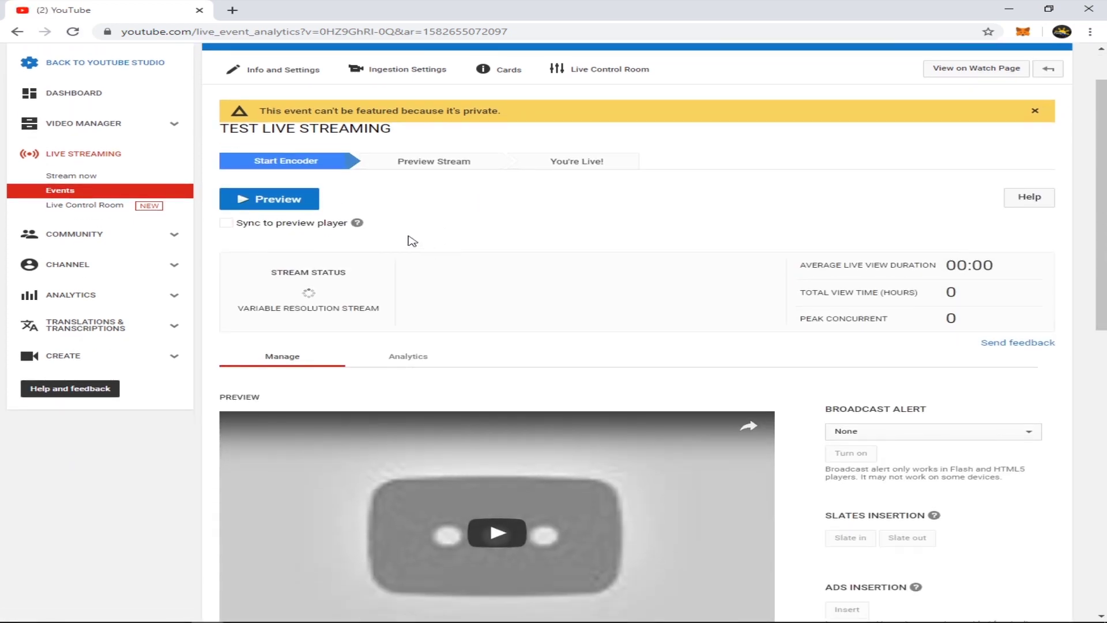
{"action": "left_click", "coordinate": [276, 202]}
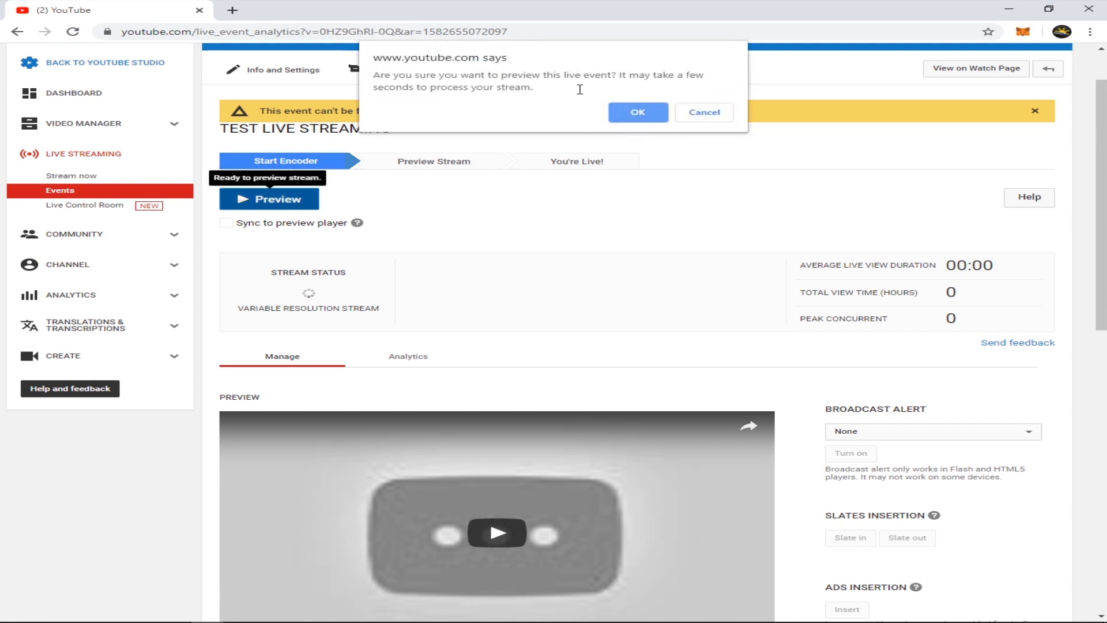
{"action": "left_click", "coordinate": [639, 113]}
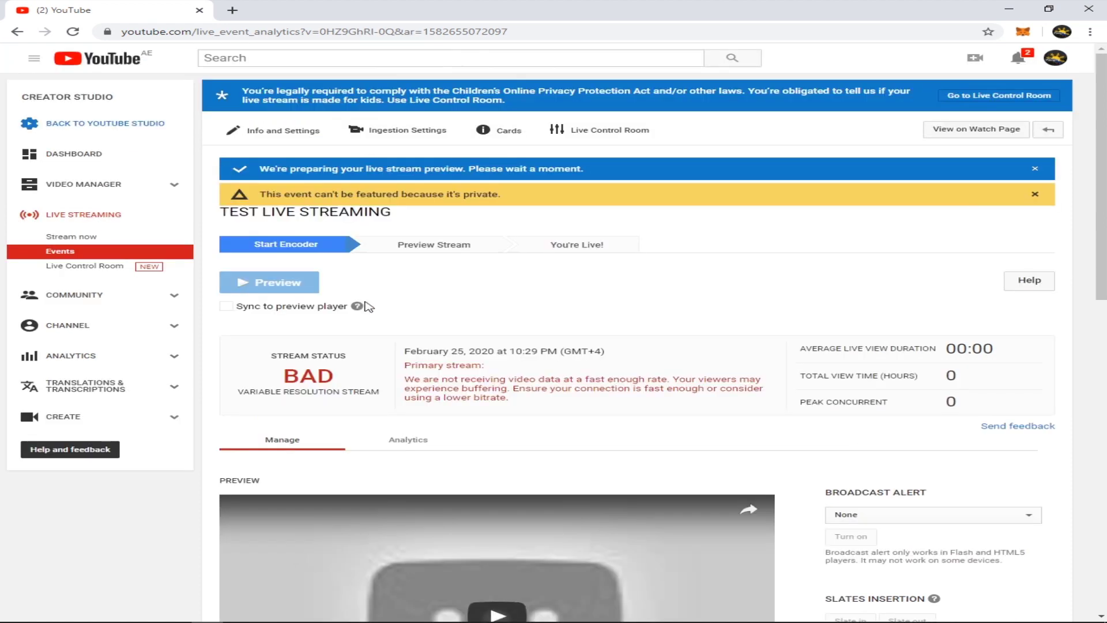
- Examine the event's stream status and play the incoming stream in the preview player
{"action": "scroll", "coordinate": [316, 325], "scroll_direction": "down", "scroll_amount": 1}
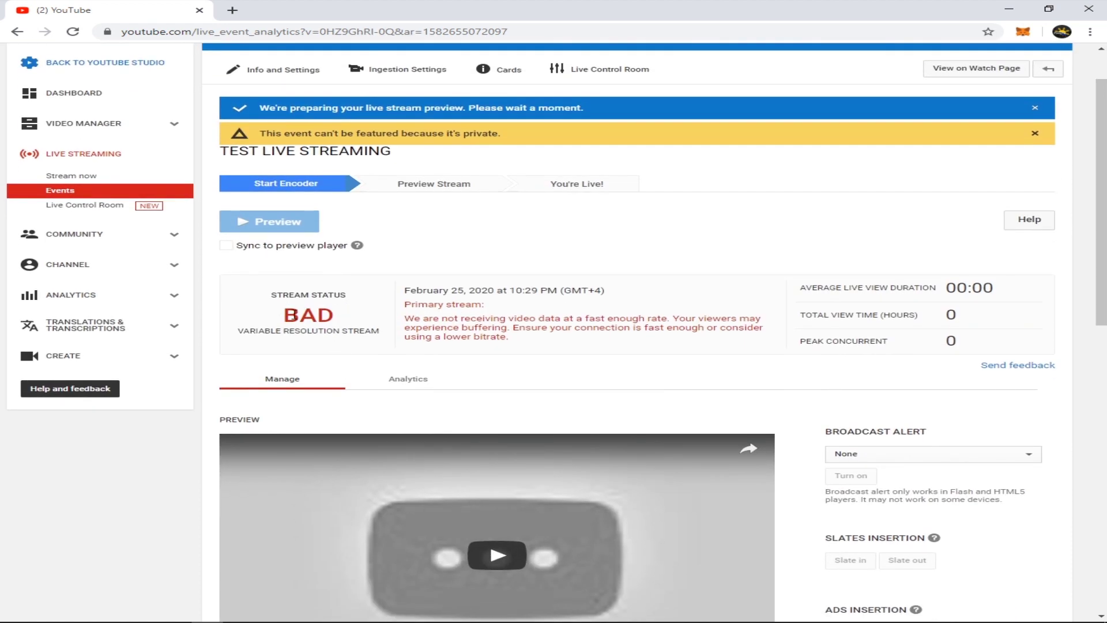
{"action": "scroll", "coordinate": [261, 329], "scroll_direction": "up", "scroll_amount": 1}
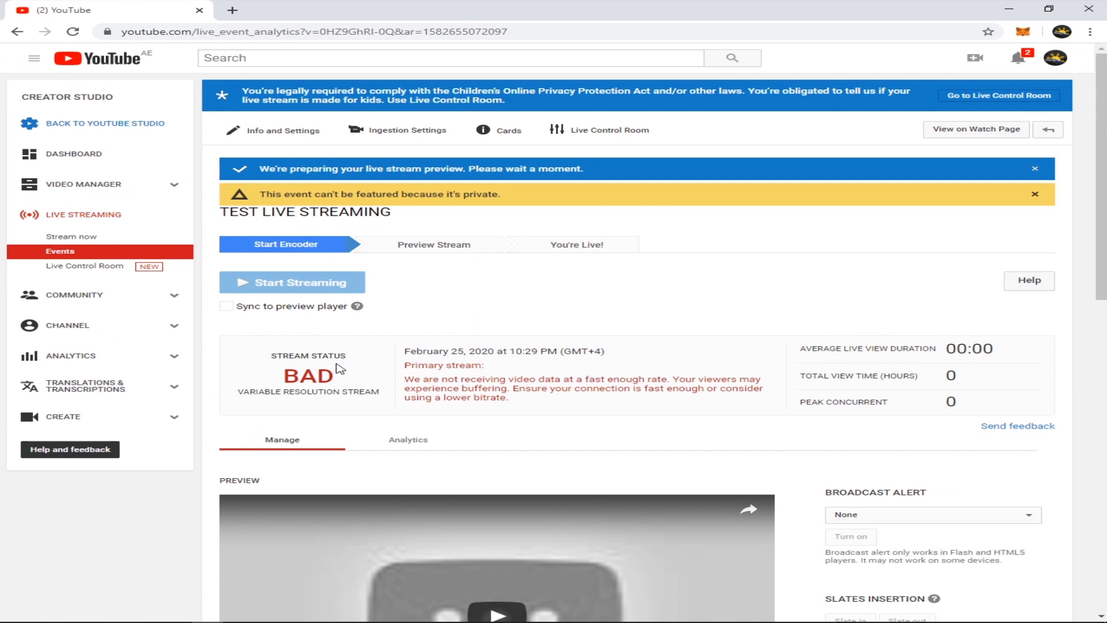
{"action": "scroll", "coordinate": [341, 369], "scroll_direction": "down", "scroll_amount": 2}
{"action": "left_click_drag", "start_coordinate": [272, 248], "coordinate": [349, 270]}
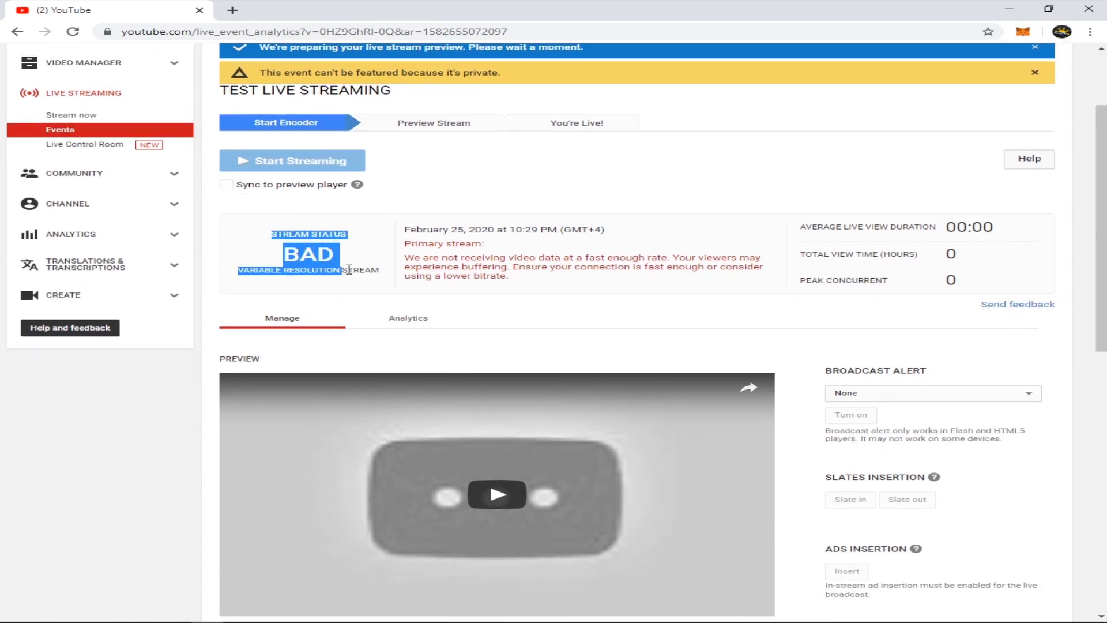
{"action": "left_click", "coordinate": [349, 261]}
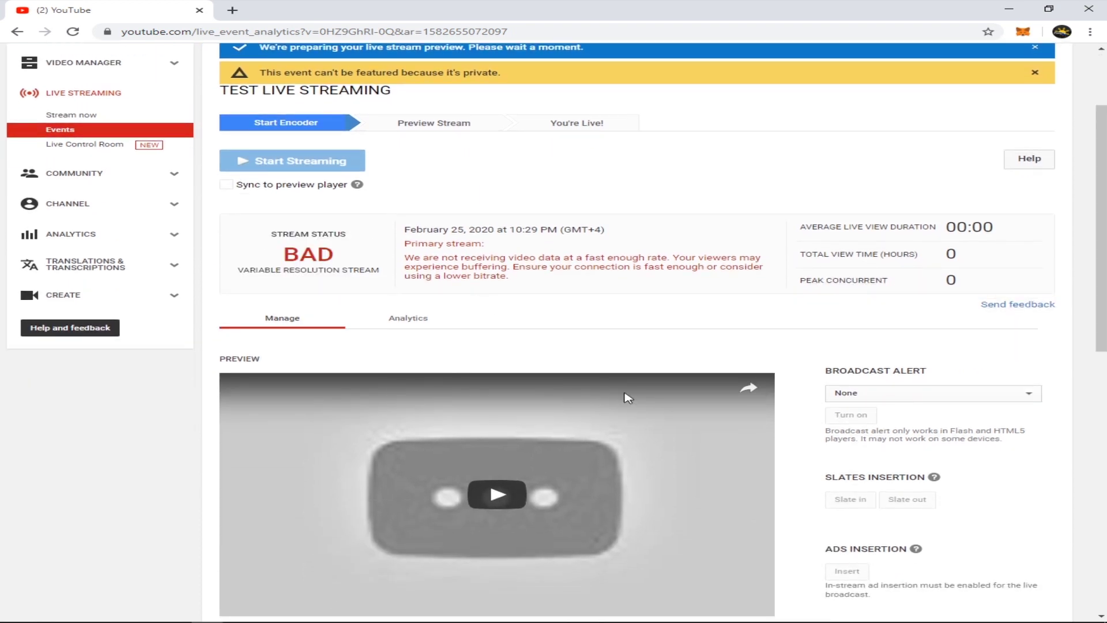
{"action": "left_click", "coordinate": [499, 492]}
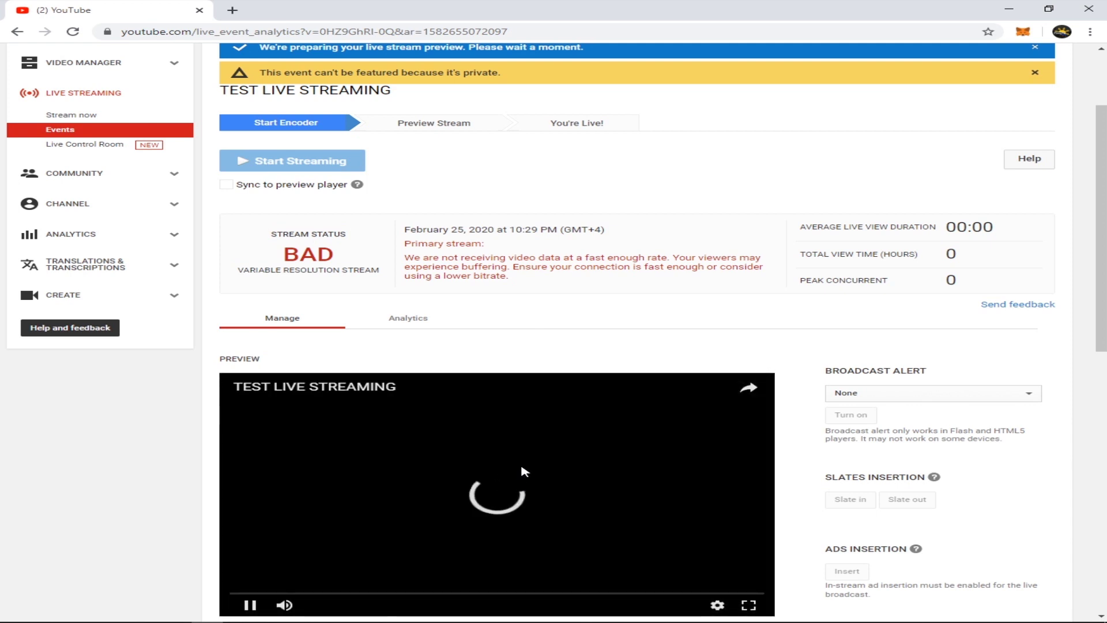
{"action": "scroll", "coordinate": [501, 479], "scroll_direction": "down", "scroll_amount": 1}
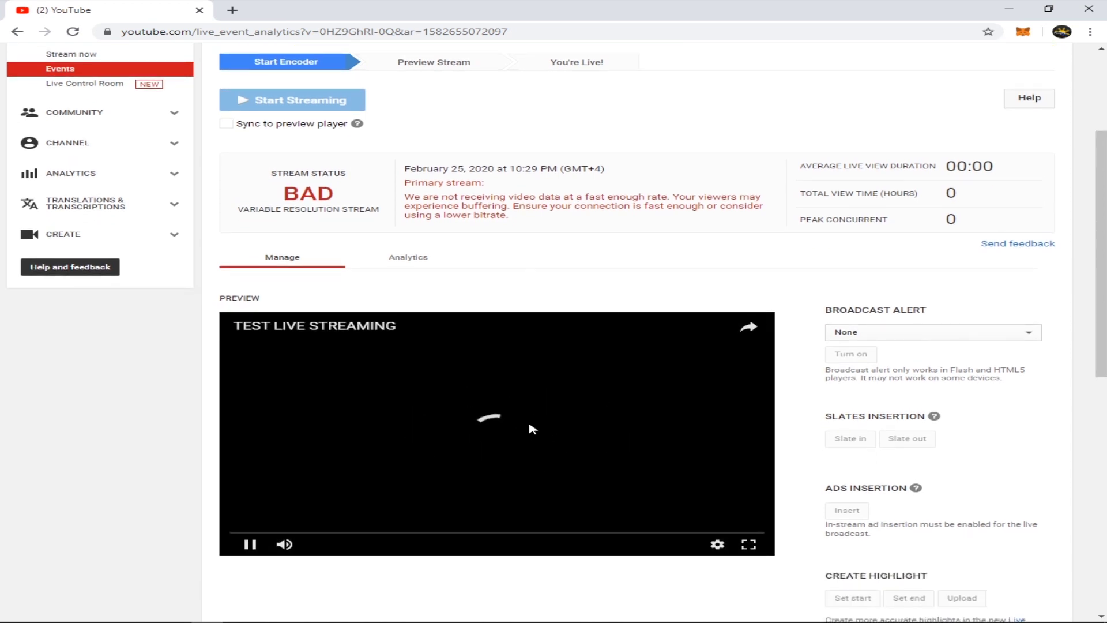
- Start streaming the TEST LIVE STREAMING event to viewers and accept the confirmation
{"action": "scroll", "coordinate": [531, 429], "scroll_direction": "down", "scroll_amount": 1}
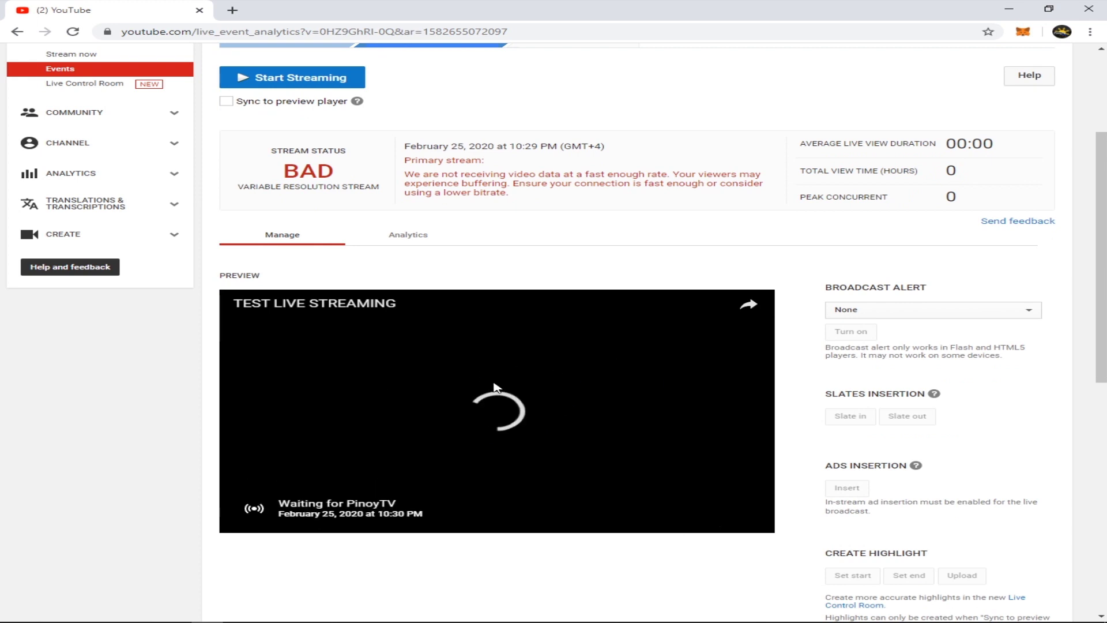
{"action": "scroll", "coordinate": [515, 384], "scroll_direction": "down", "scroll_amount": 1}
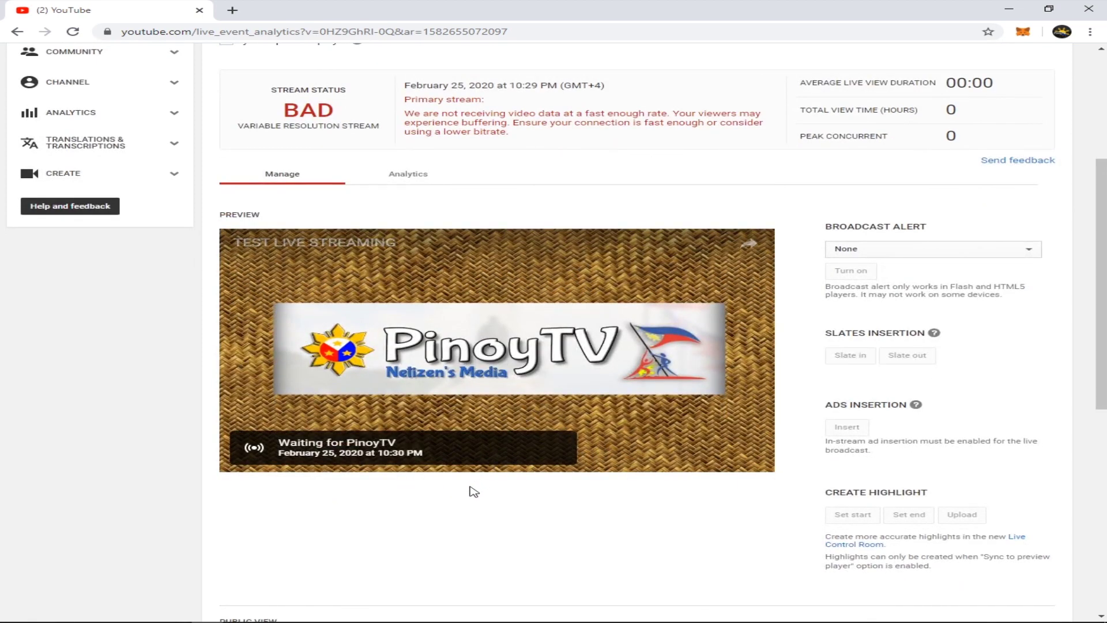
{"action": "scroll", "coordinate": [470, 488], "scroll_direction": "up", "scroll_amount": 1}
{"action": "scroll", "coordinate": [534, 369], "scroll_direction": "up", "scroll_amount": 1}
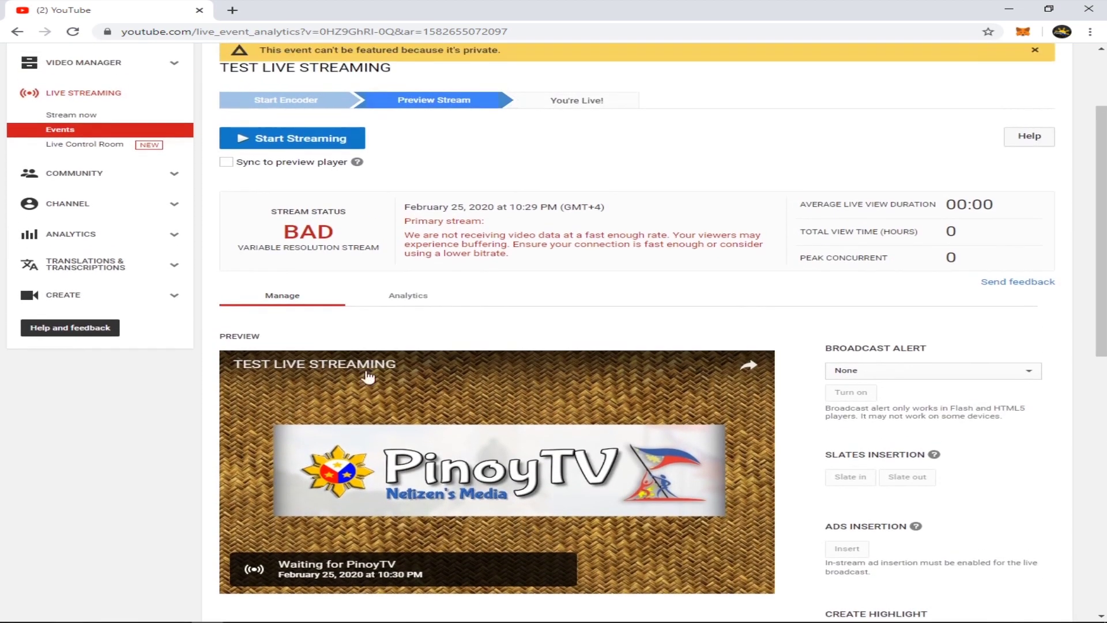
{"action": "left_click", "coordinate": [313, 144]}
{"action": "left_click", "coordinate": [313, 144]}
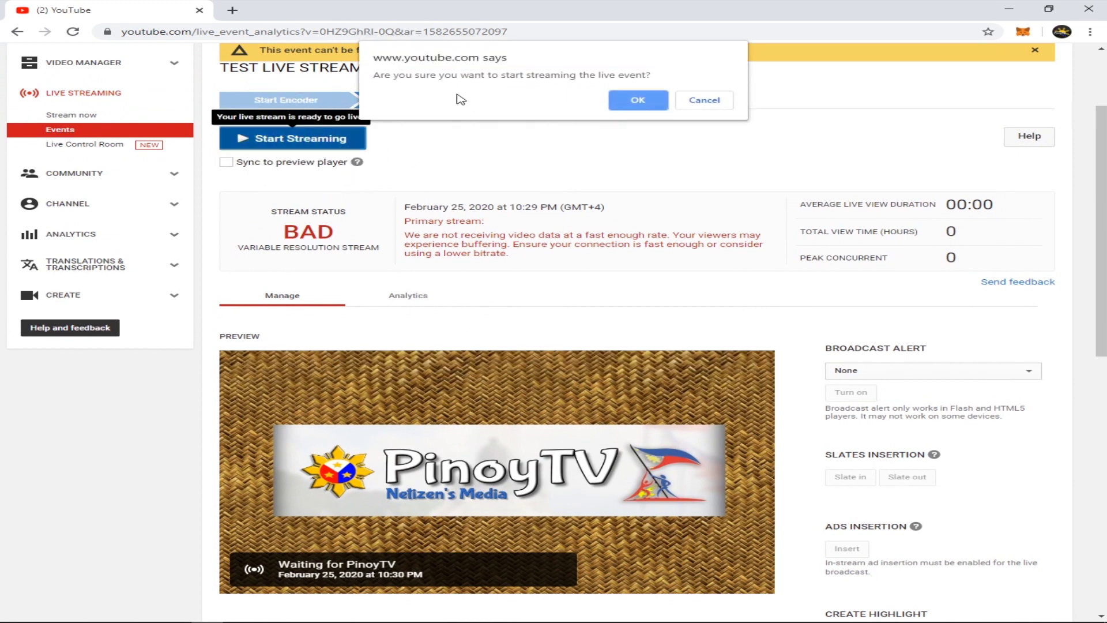
{"action": "left_click", "coordinate": [637, 102]}
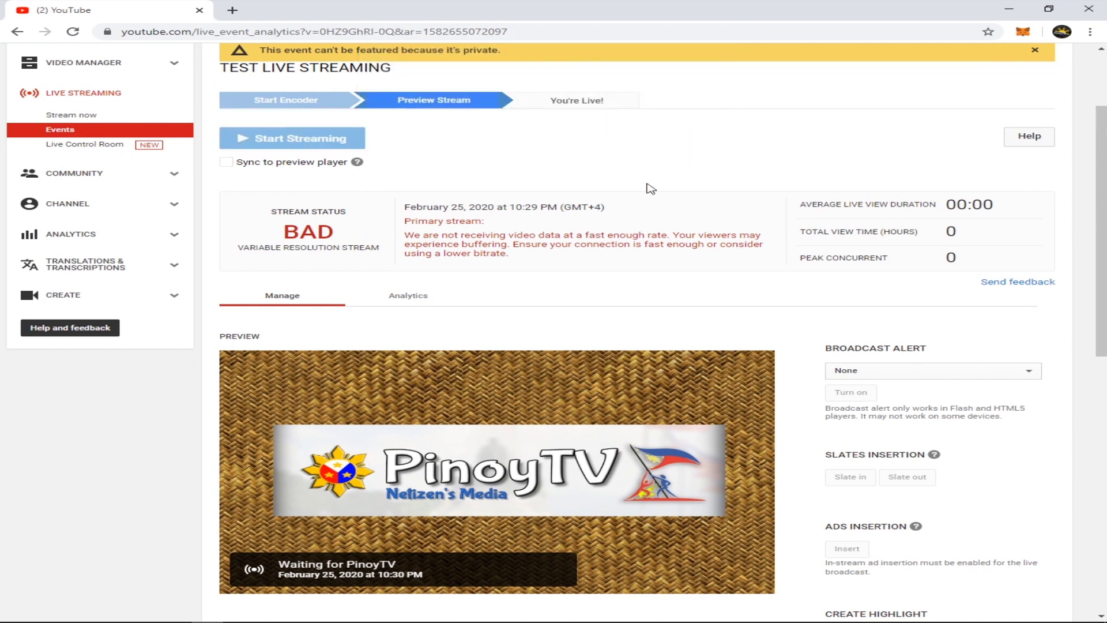
- Examine the event's live status and preview player, and compare the picture with vMix's output before returning to the browser
{"action": "scroll", "coordinate": [651, 217], "scroll_direction": "down", "scroll_amount": 3}
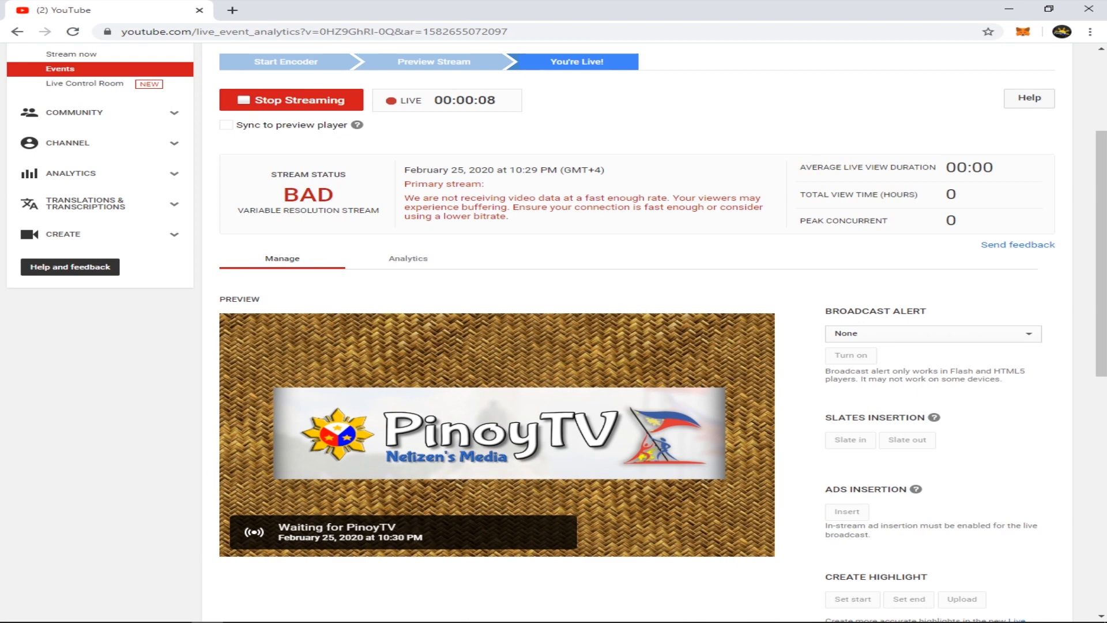
{"action": "scroll", "coordinate": [513, 425], "scroll_direction": "down", "scroll_amount": 1}
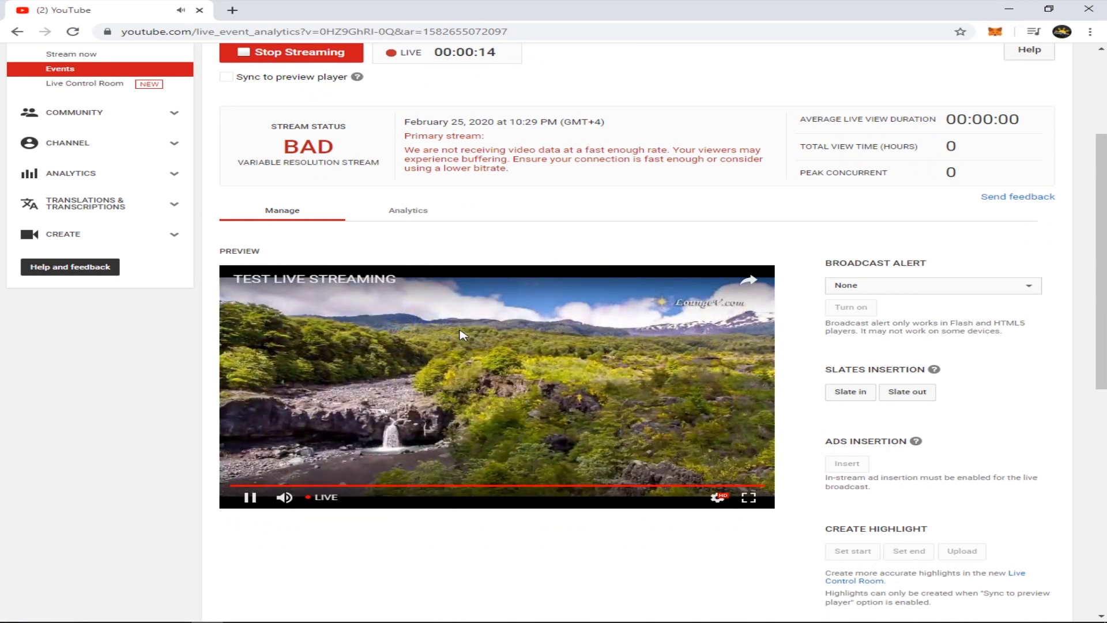
{"action": "scroll", "coordinate": [482, 304], "scroll_direction": "up", "scroll_amount": 1}
{"action": "scroll", "coordinate": [482, 303], "scroll_direction": "down", "scroll_amount": 1}
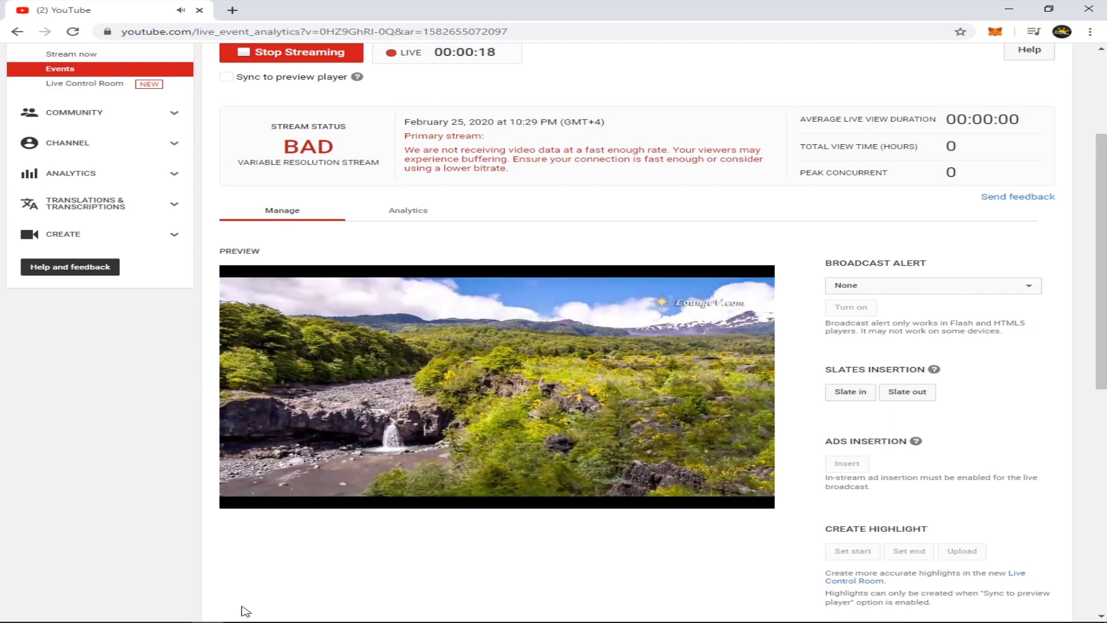
{"action": "left_click", "coordinate": [143, 616]}
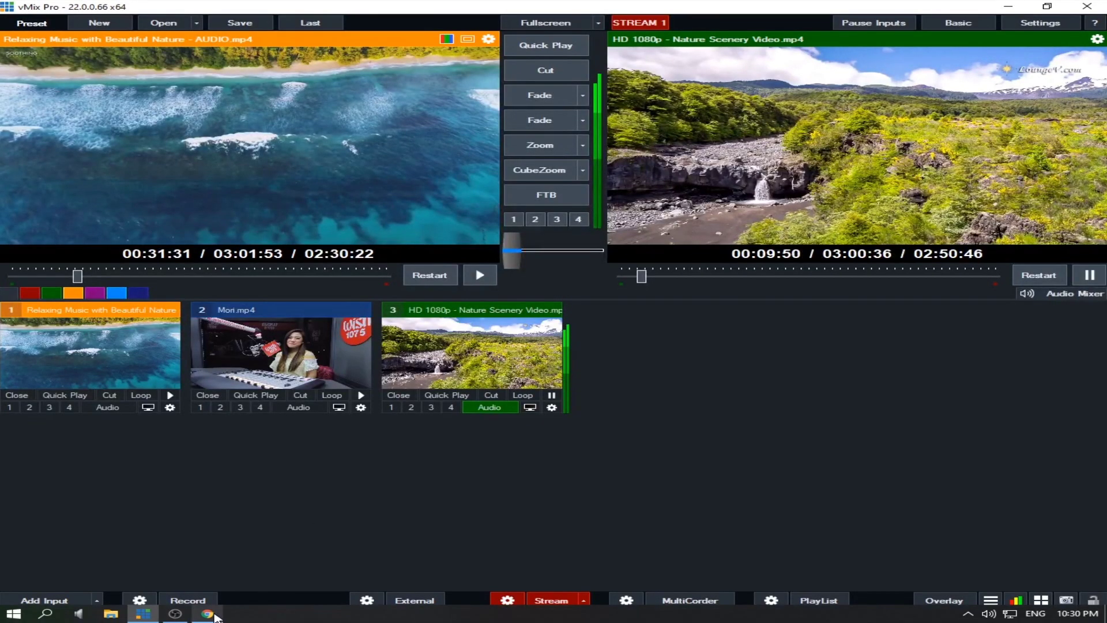
{"action": "left_click", "coordinate": [208, 615]}
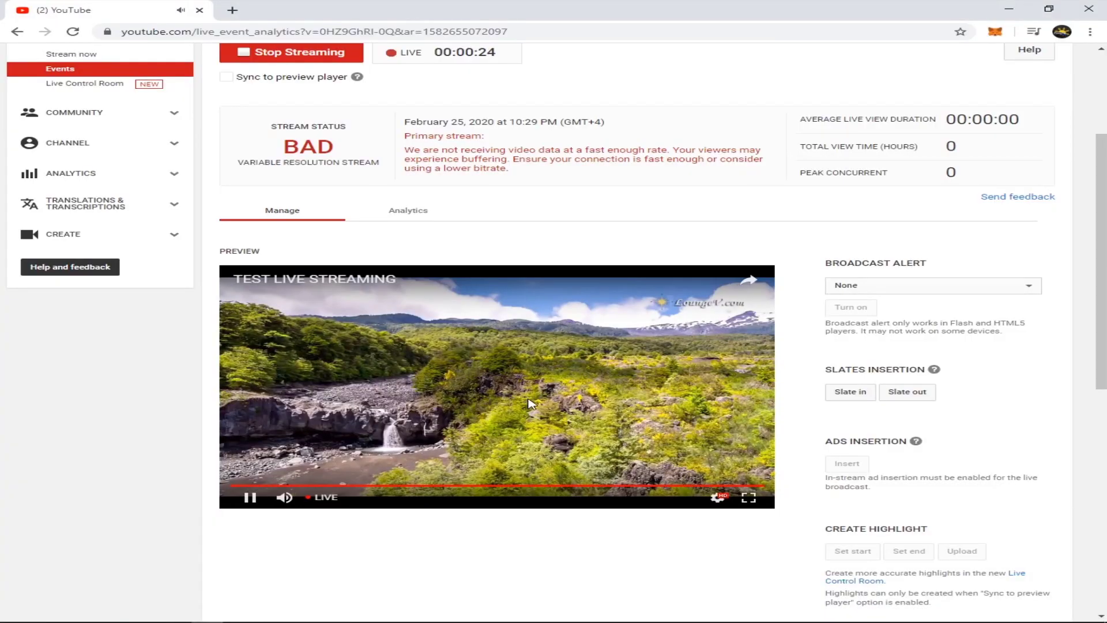
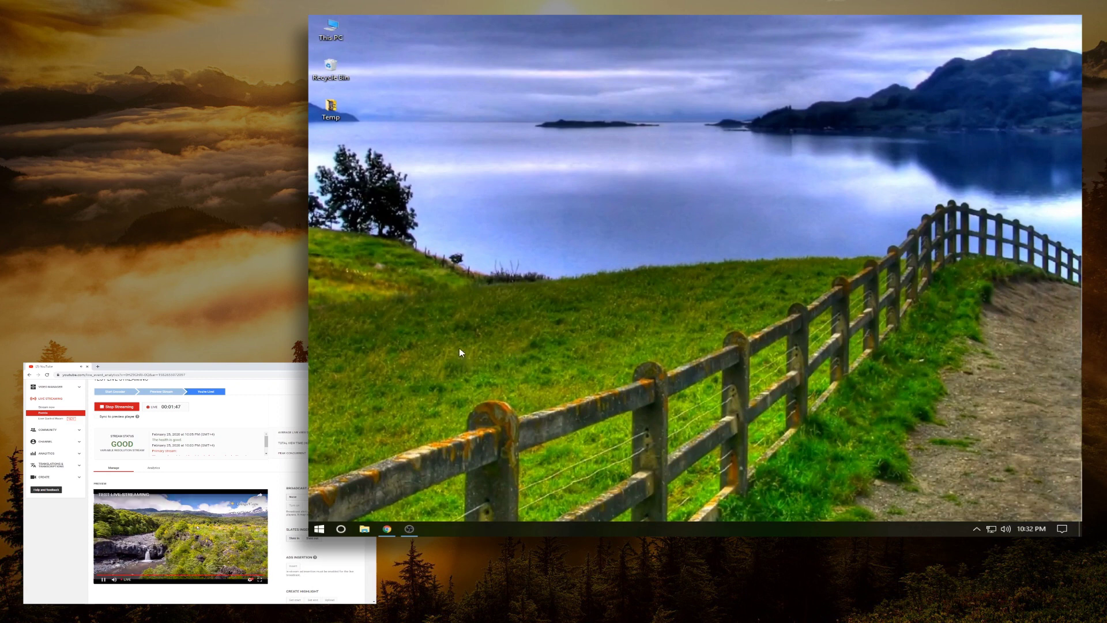
- On the invited viewer's computer, sign in to Gmail with the listed account by entering the account password
{"action": "left_click", "coordinate": [387, 529]}
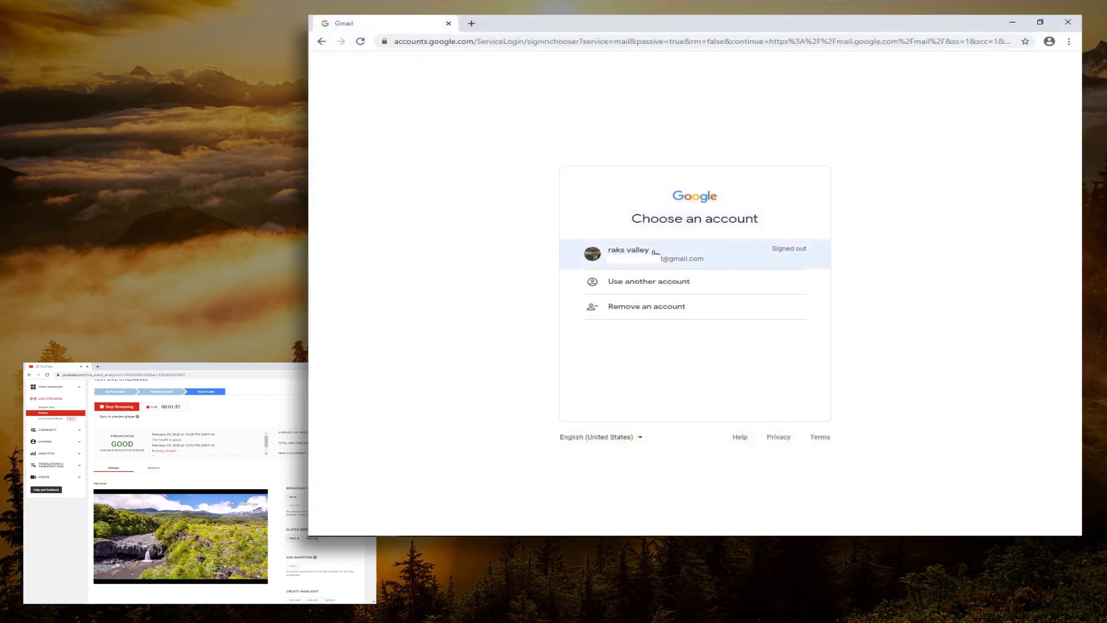
{"action": "left_click", "coordinate": [654, 252]}
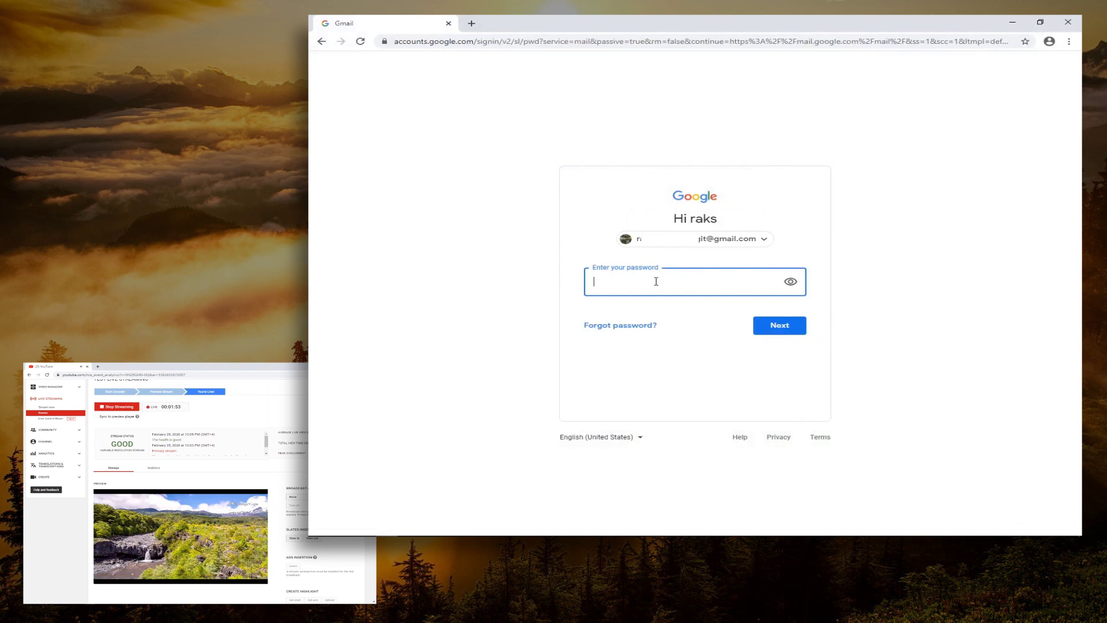
{"action": "type", "text": "•••••••••"}
{"action": "key", "text": "Return"}
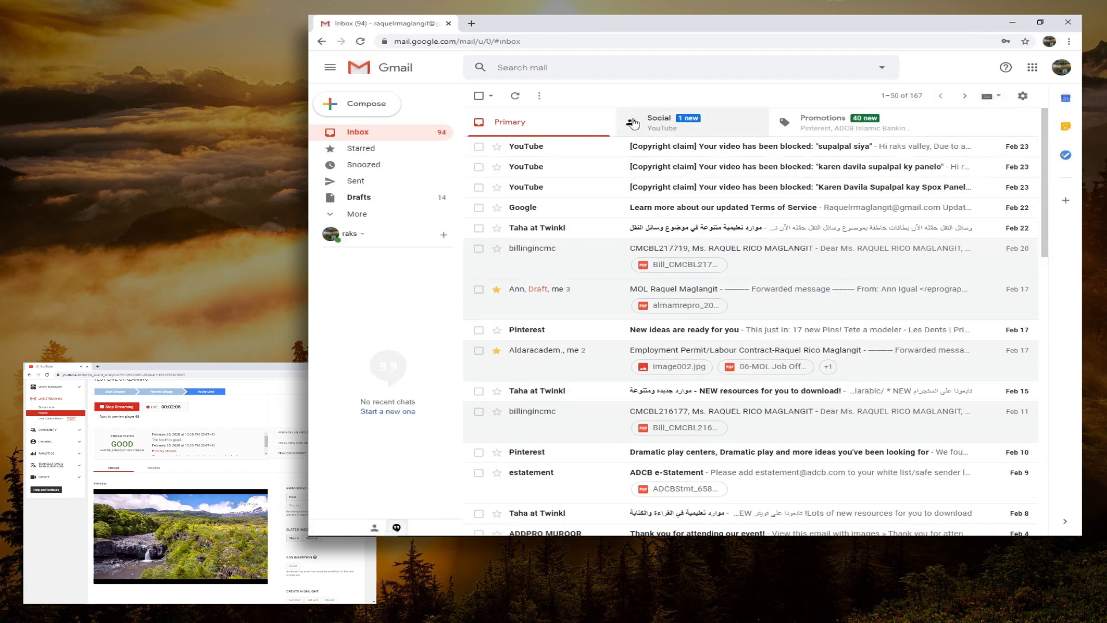
- Find the TEST LIVE STREAMING invitation from YouTube among the Social emails and open its shared video
{"action": "left_click", "coordinate": [656, 126]}
{"action": "left_click", "coordinate": [655, 125]}
{"action": "left_click", "coordinate": [656, 126]}
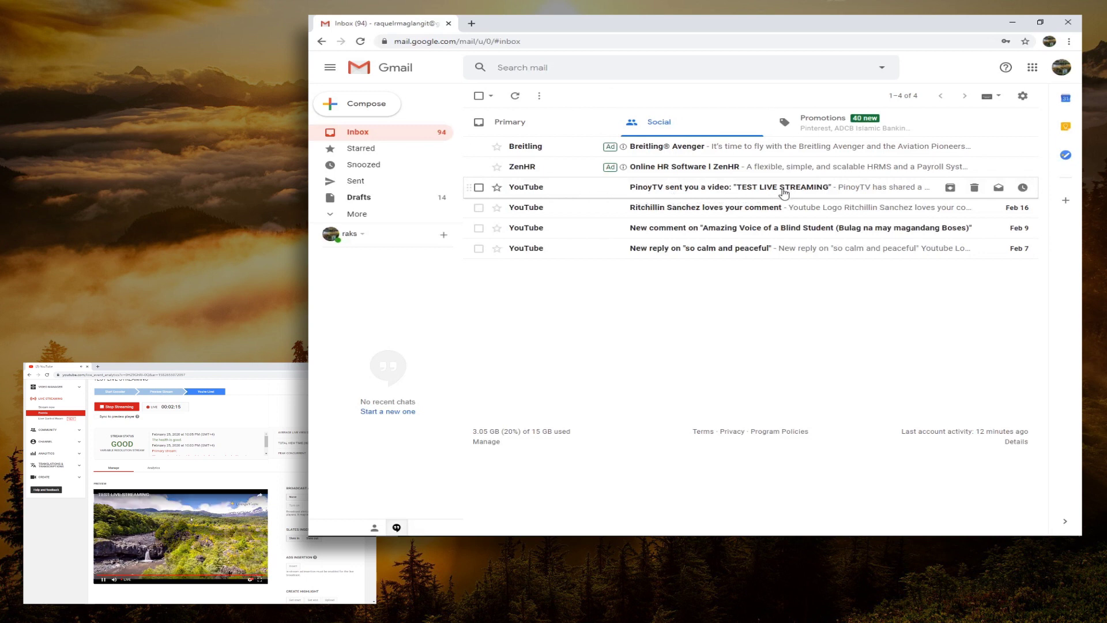
{"action": "left_click", "coordinate": [744, 190]}
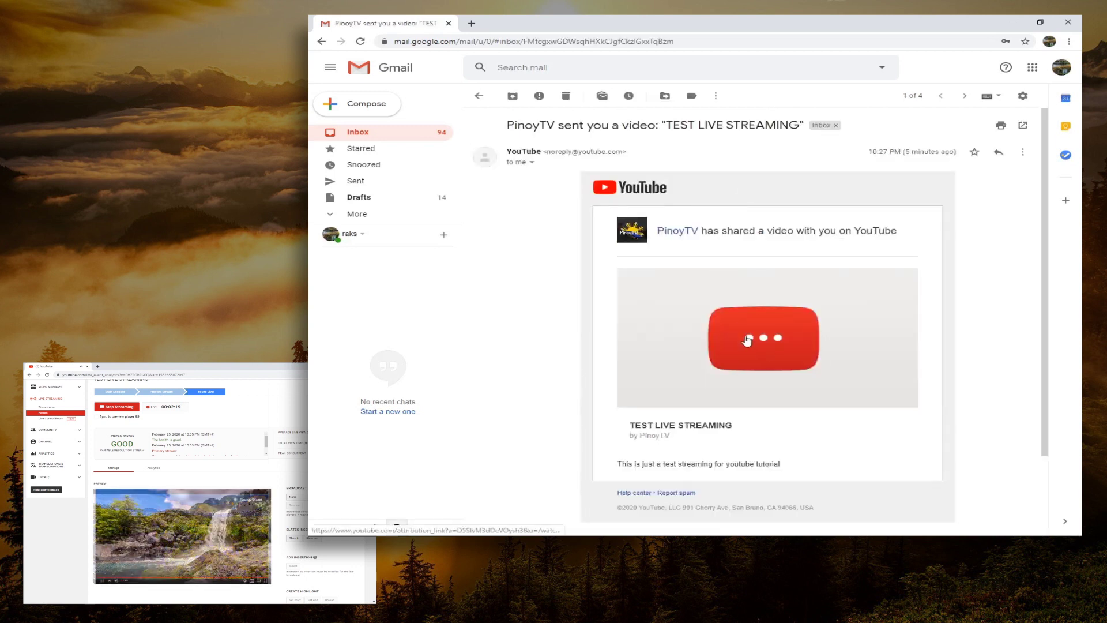
{"action": "scroll", "coordinate": [775, 277], "scroll_direction": "down", "scroll_amount": 1}
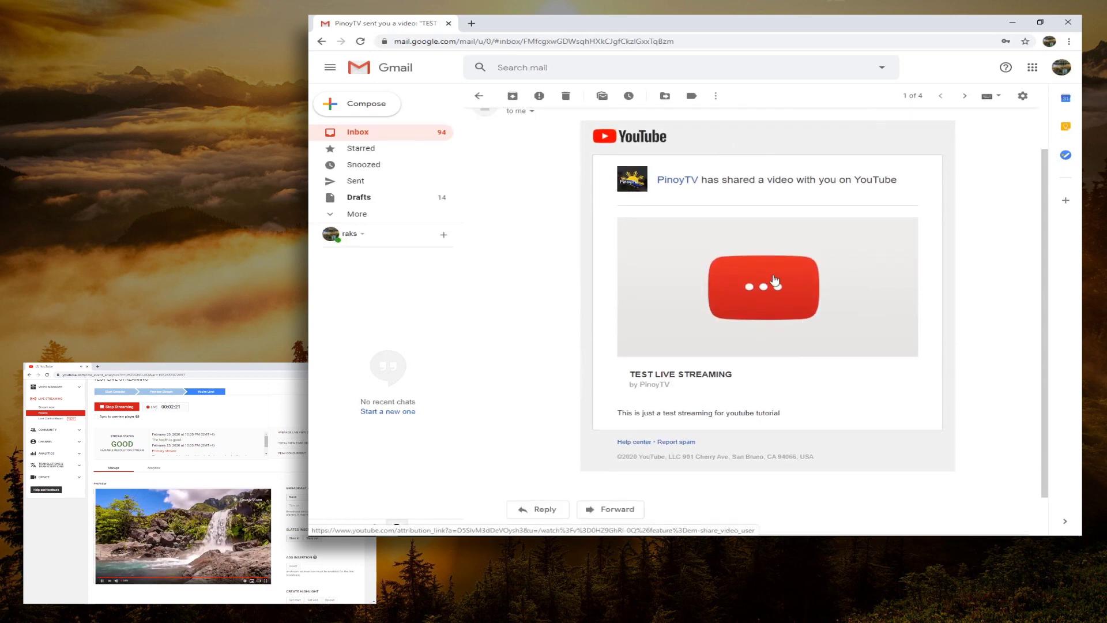
{"action": "left_click", "coordinate": [752, 286]}
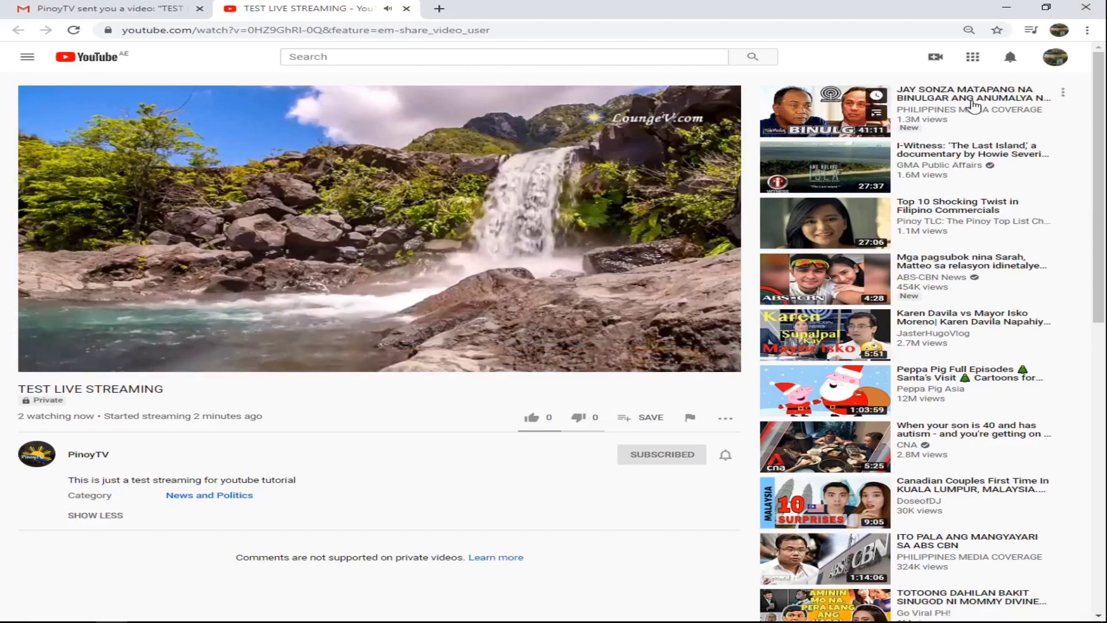
- Copy the web address of the private TEST LIVE STREAMING video page
{"action": "left_click", "coordinate": [286, 29]}
{"action": "right_click", "coordinate": [262, 31]}
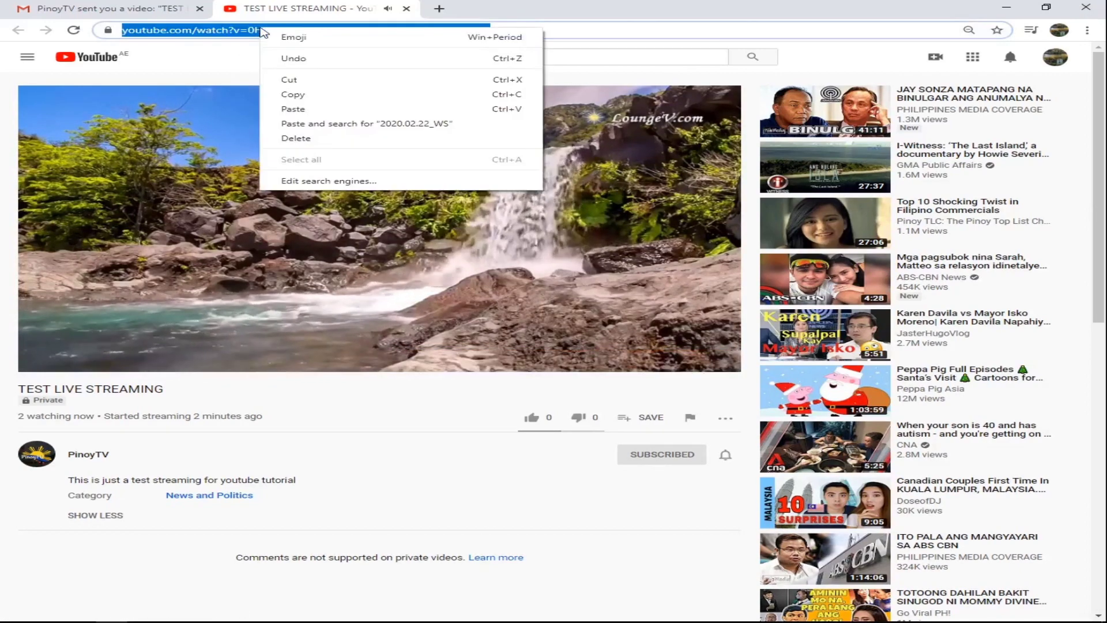
{"action": "left_click", "coordinate": [297, 95]}
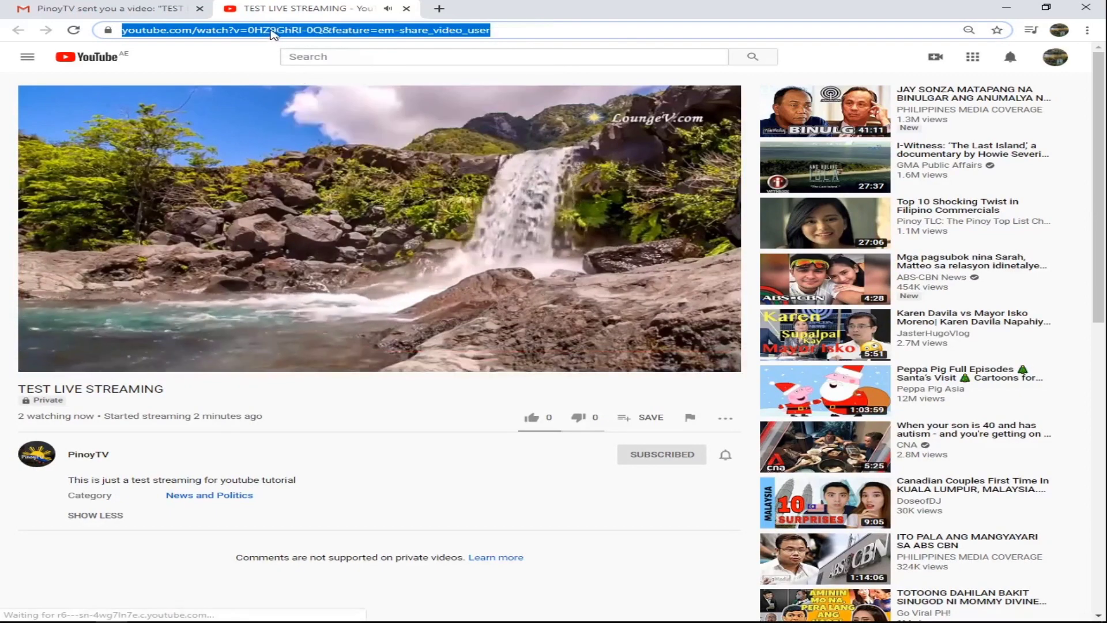
{"action": "right_click", "coordinate": [270, 31]}
{"action": "left_click", "coordinate": [303, 97]}
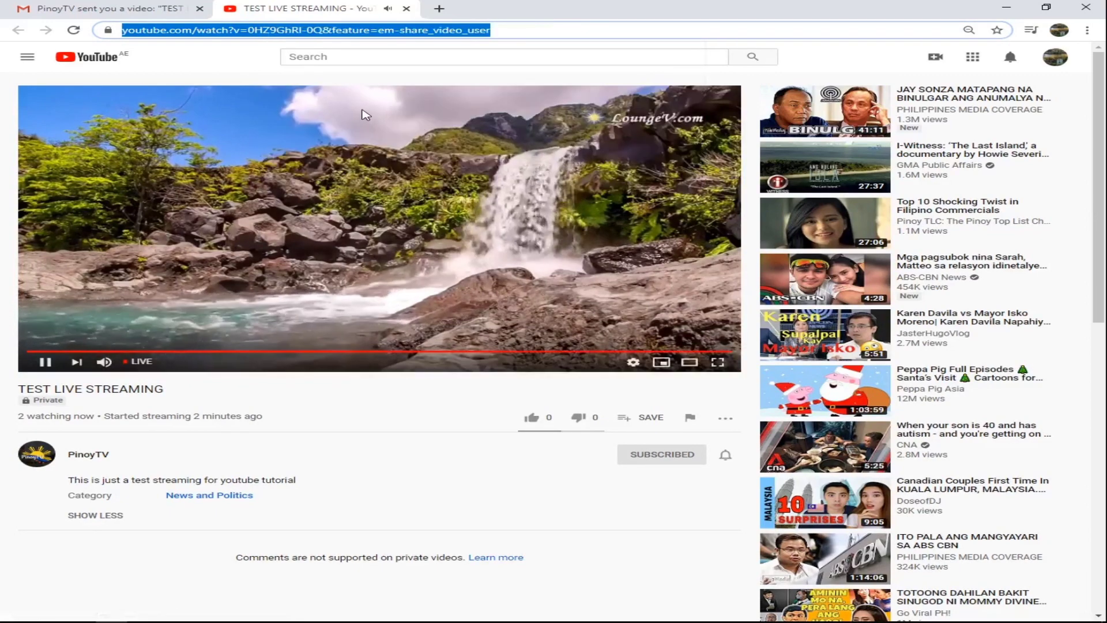
- Sign the viewer's account out of YouTube and reload the Gmail page to check its session
{"action": "left_click", "coordinate": [1056, 60]}
{"action": "left_click", "coordinate": [949, 229]}
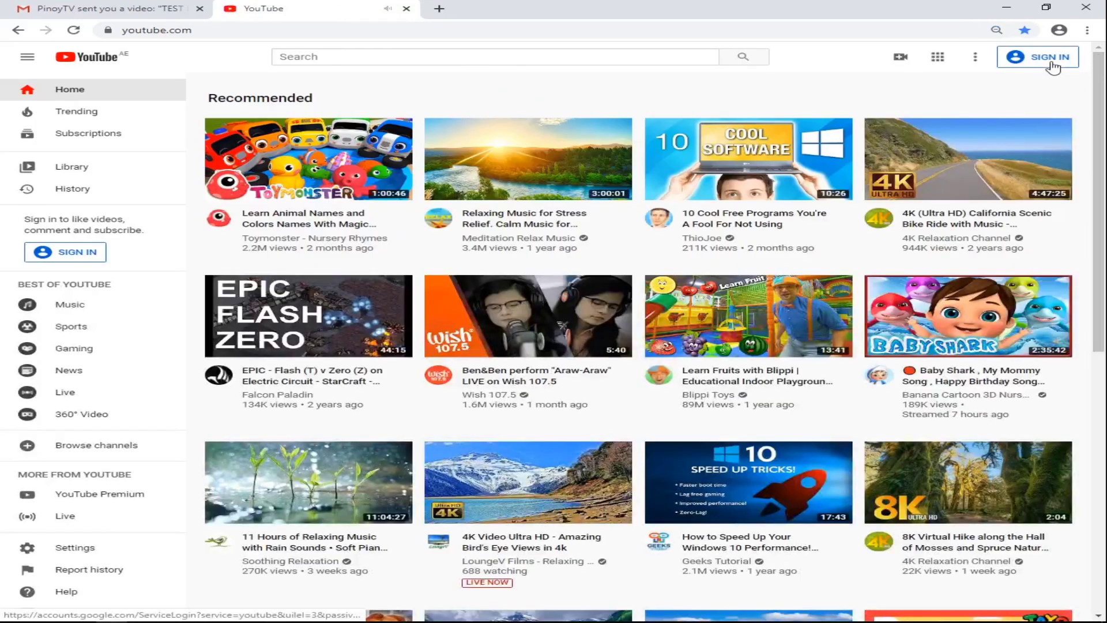
{"action": "left_click", "coordinate": [141, 10]}
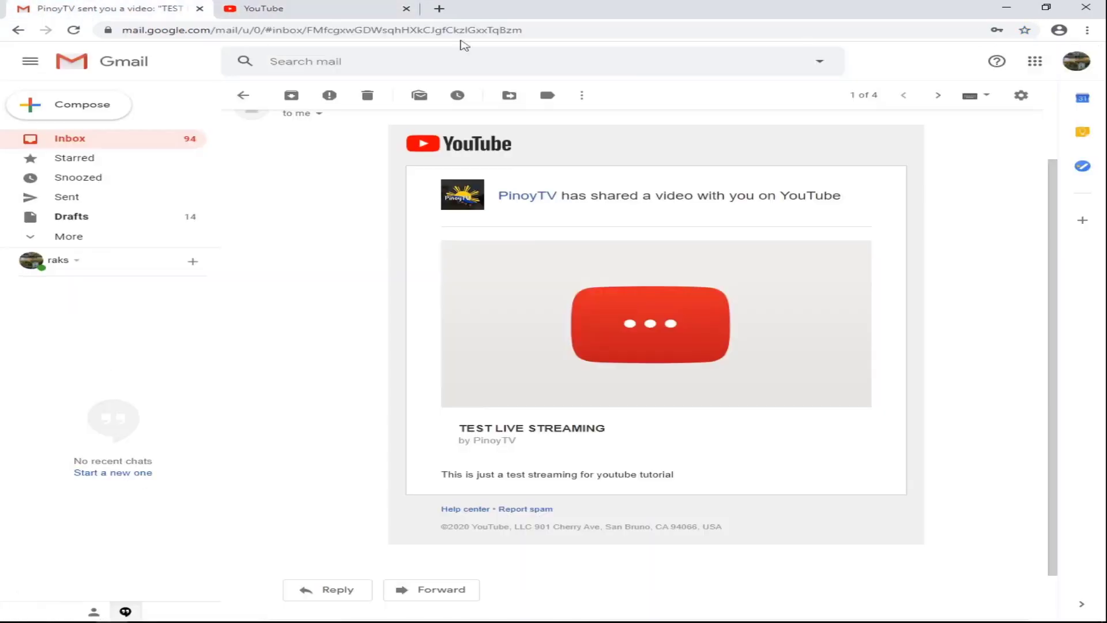
{"action": "left_click", "coordinate": [73, 31]}
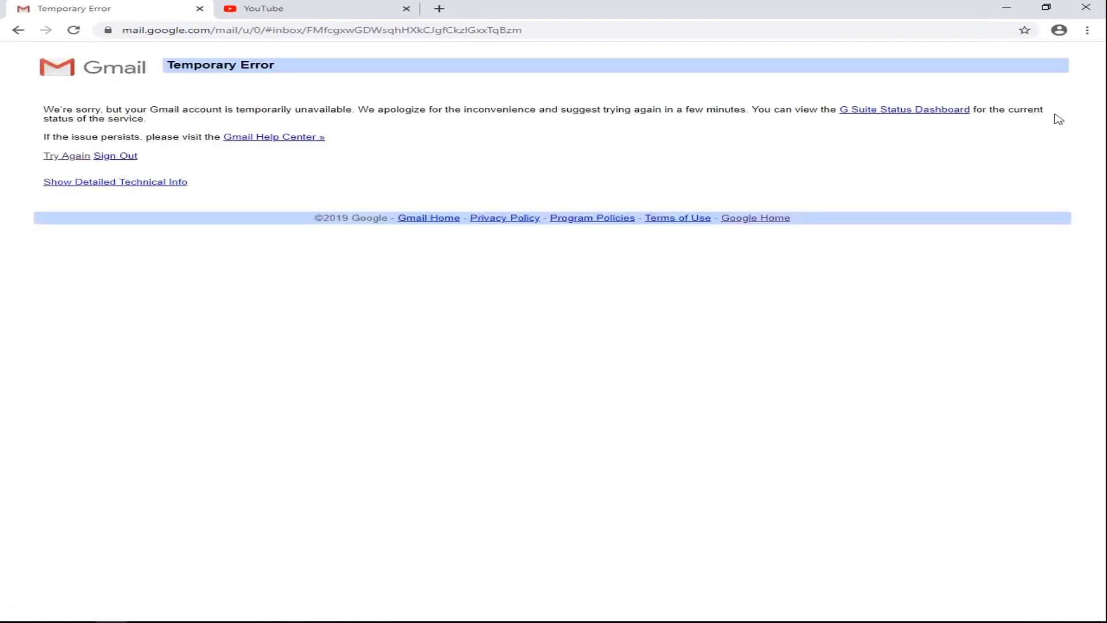
{"action": "left_click", "coordinate": [303, 11]}
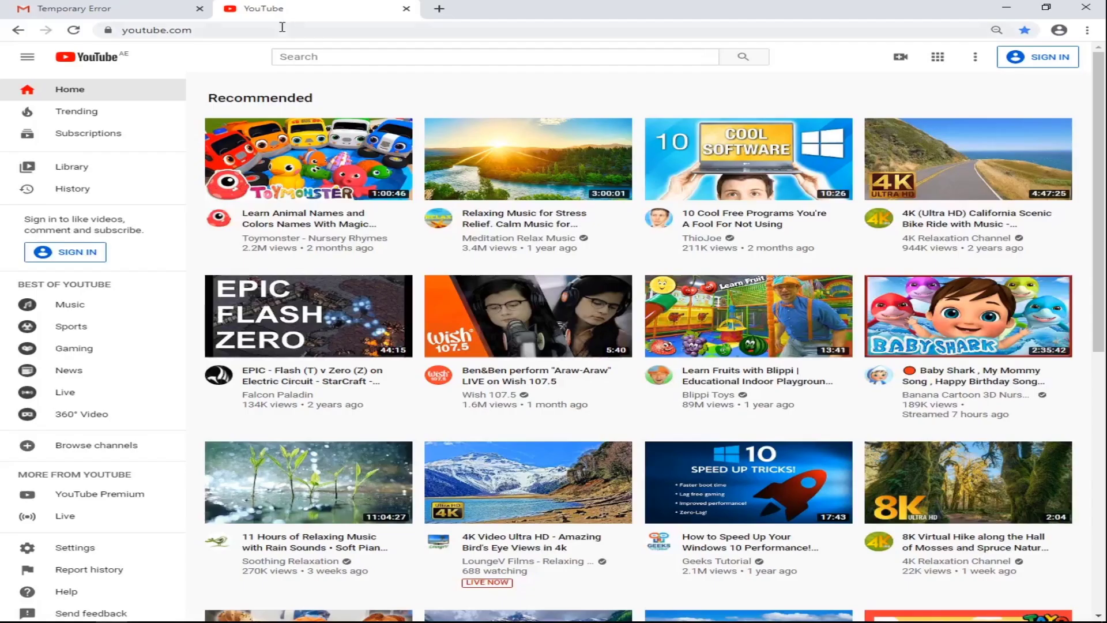
{"action": "left_click", "coordinate": [243, 32]}
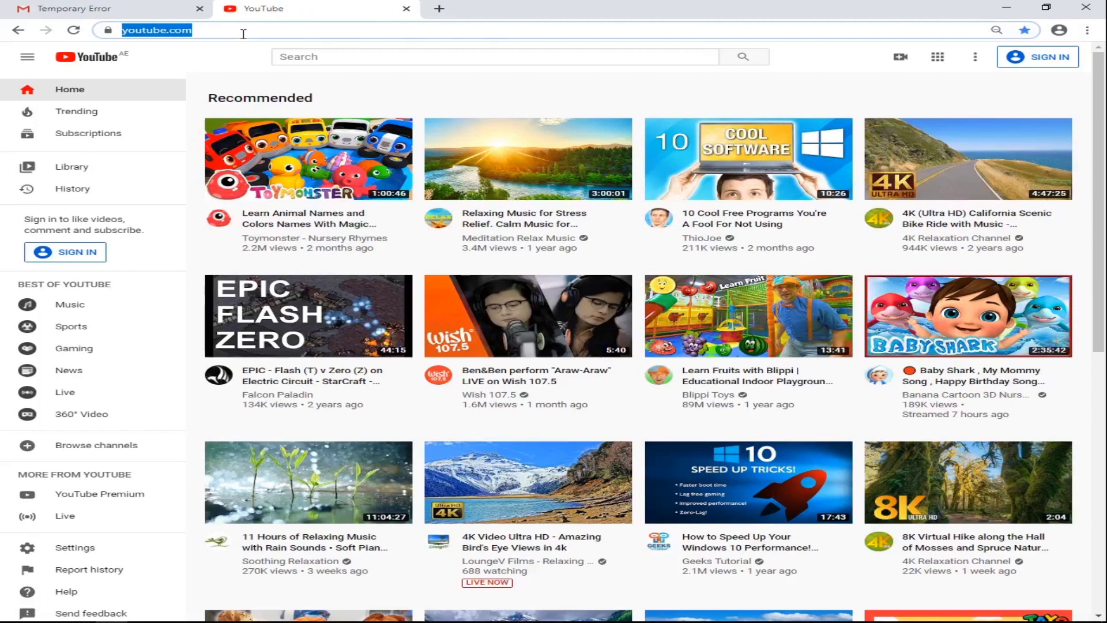
{"action": "type", "text": "https://www.youtube.com/watch?v=0HZ9GhRI-0Q&feature=em-share_video_user"}
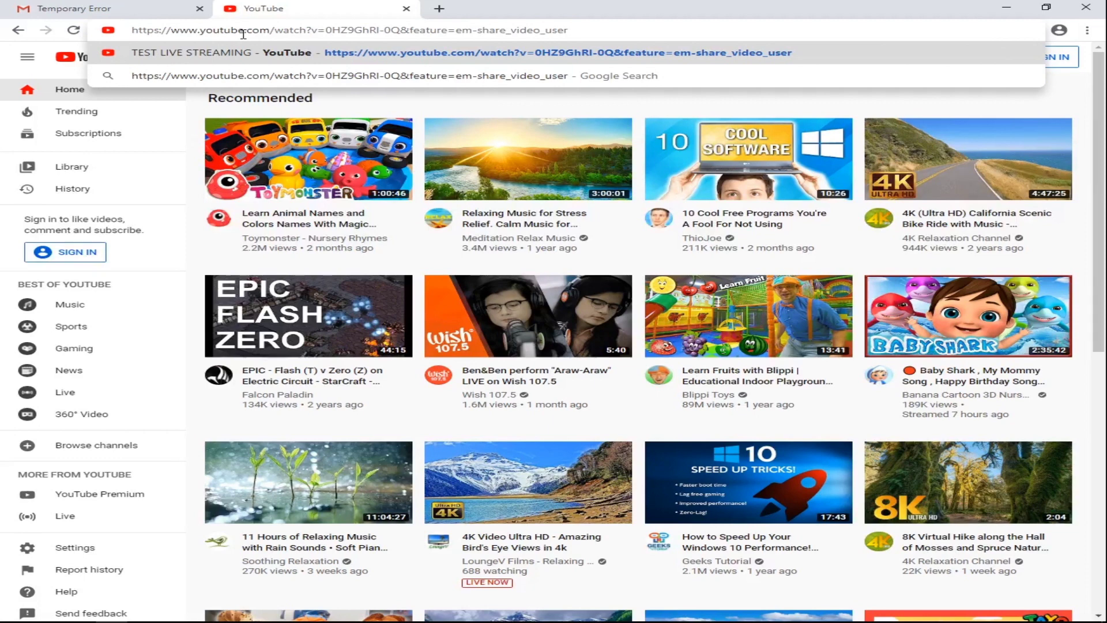
{"action": "key", "text": "Return"}
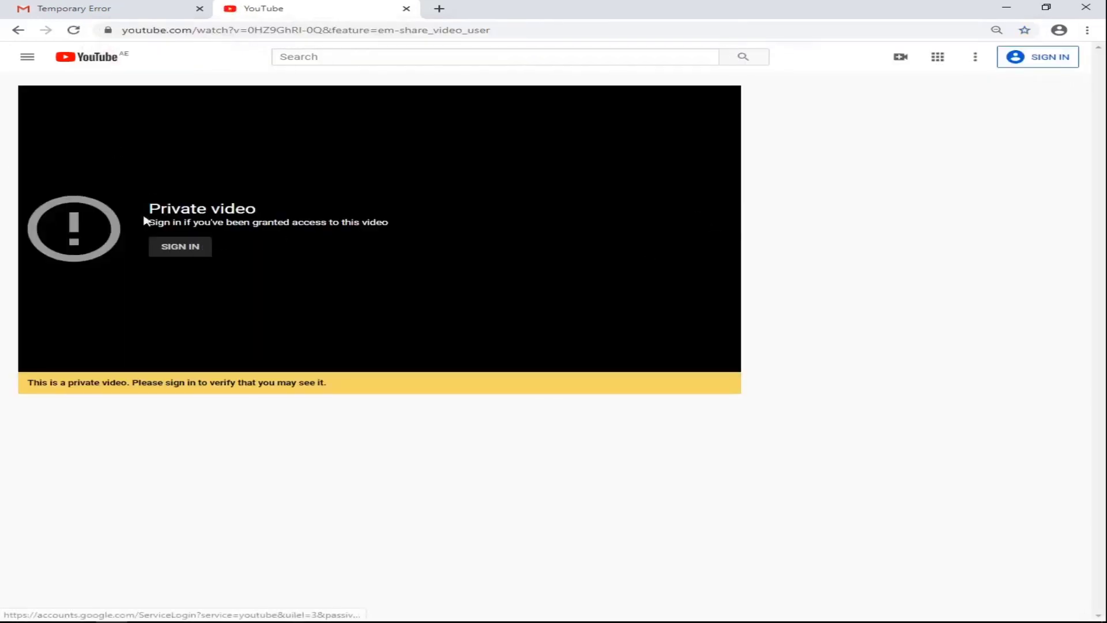
{"action": "left_click", "coordinate": [198, 210]}
{"action": "left_click", "coordinate": [198, 210]}
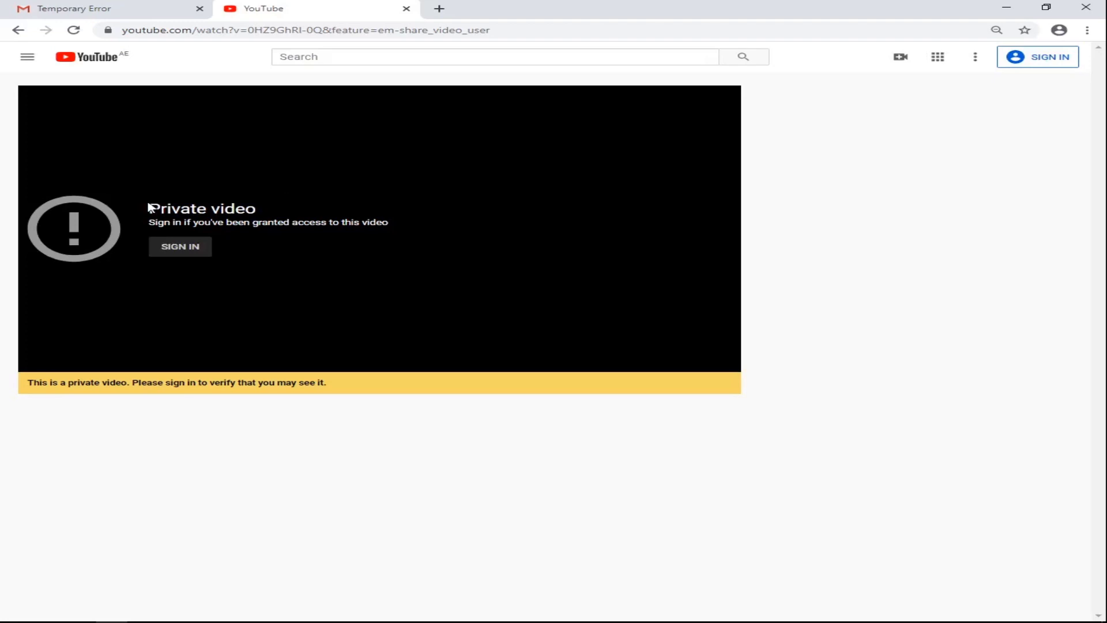
- Sign in from the private video page with the invited viewer's account by entering the account password
{"action": "left_click", "coordinate": [190, 249]}
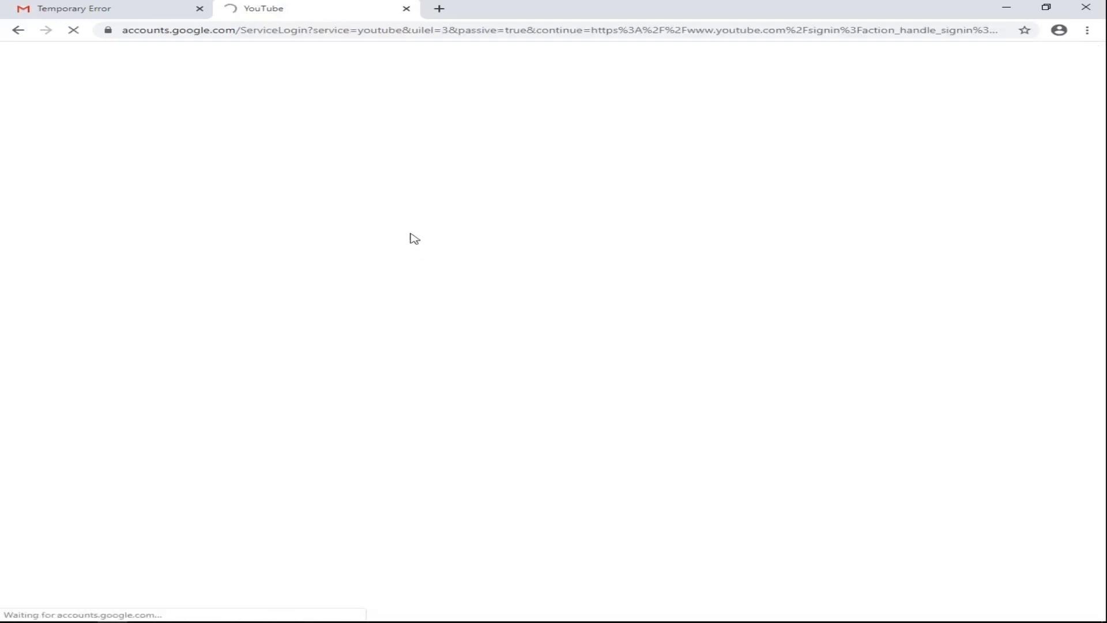
{"action": "left_click", "coordinate": [485, 293]}
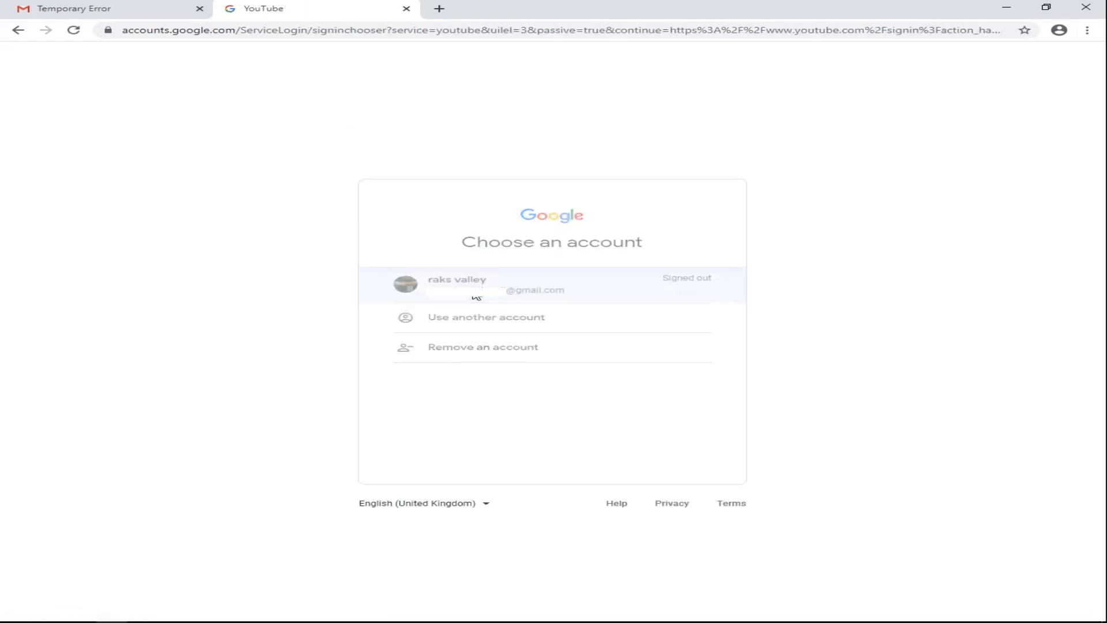
{"action": "type", "text": "*"}
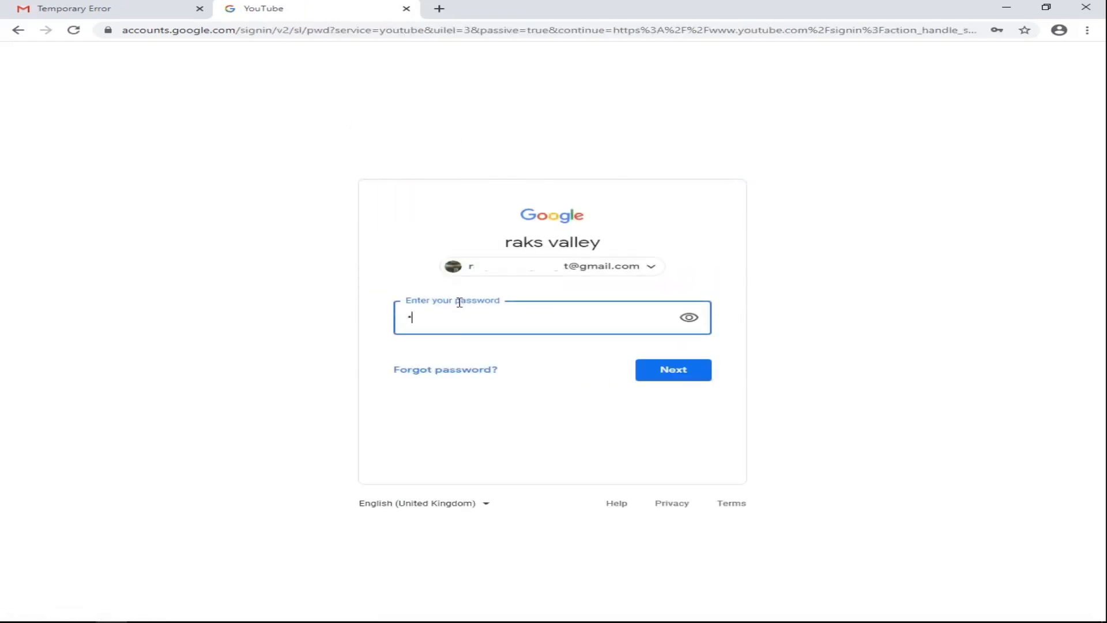
{"action": "key", "text": "Return"}
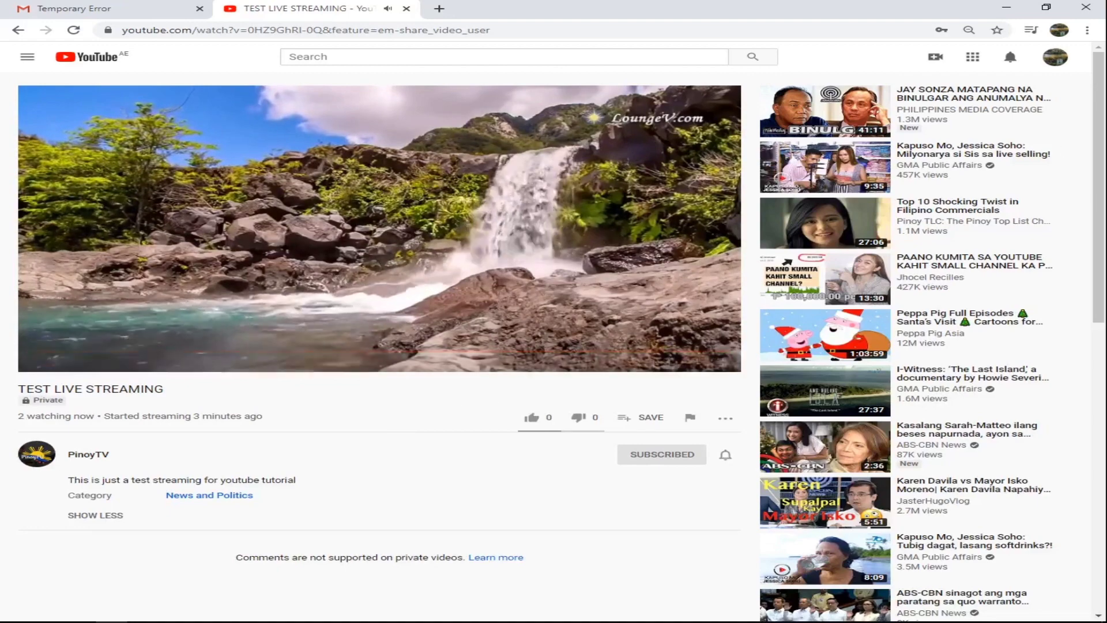
- Sign the invited viewer's account out of YouTube again from the playing live video
{"action": "left_click", "coordinate": [1056, 59]}
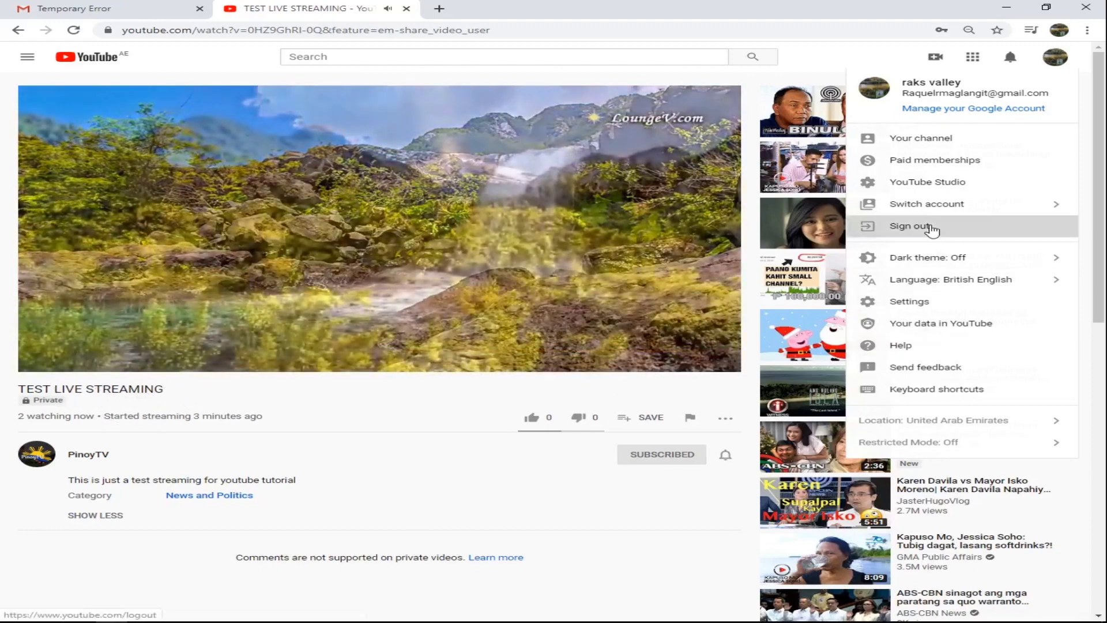
{"action": "left_click", "coordinate": [932, 229]}
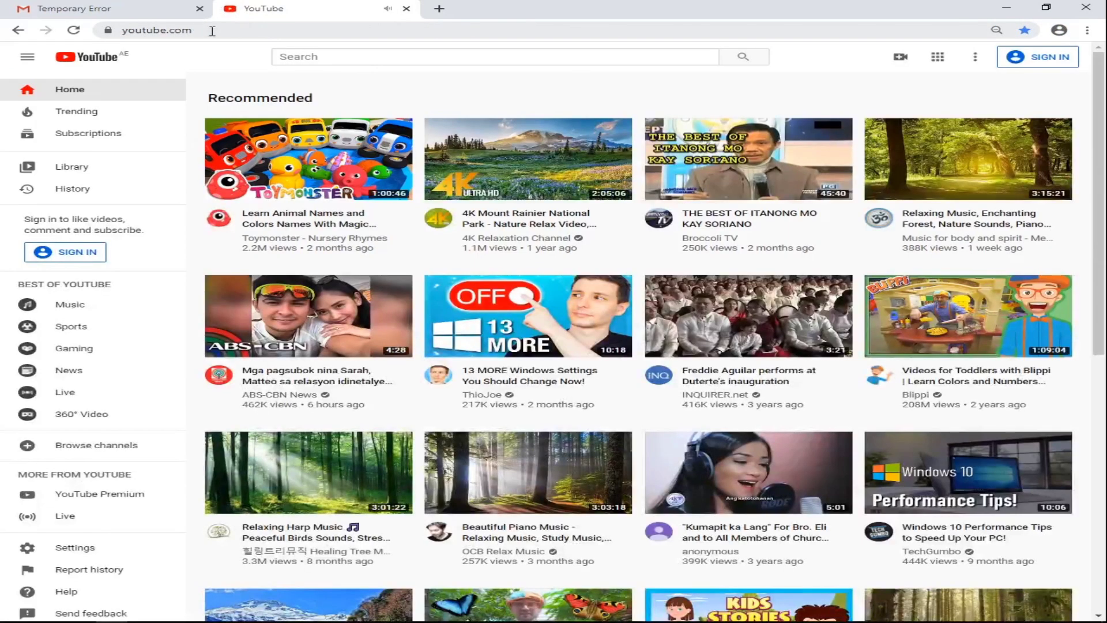
{"action": "left_click", "coordinate": [221, 31]}
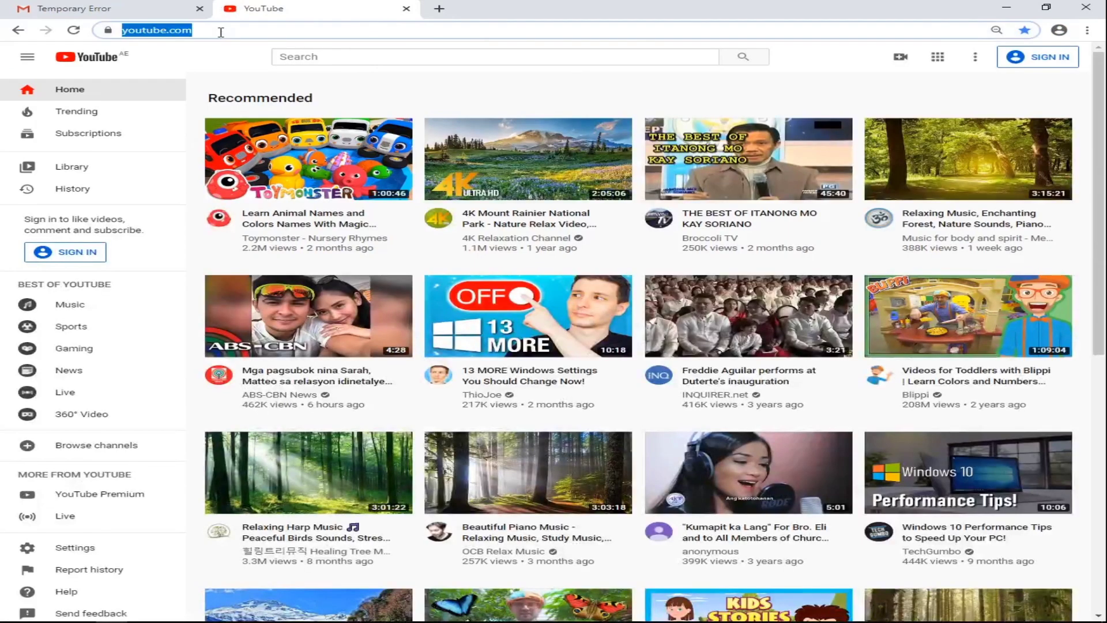
{"action": "type", "text": "https://www.youtube.com/watch?v=0HZ9GhRI-0Q&feature=em-share_video_user"}
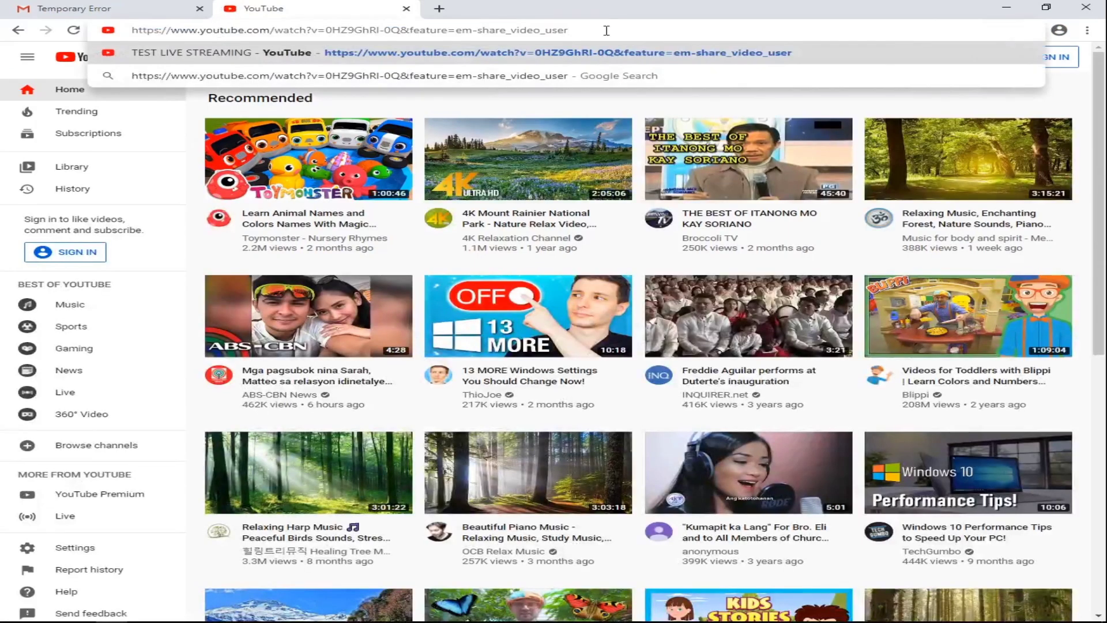
{"action": "key", "text": "Return"}
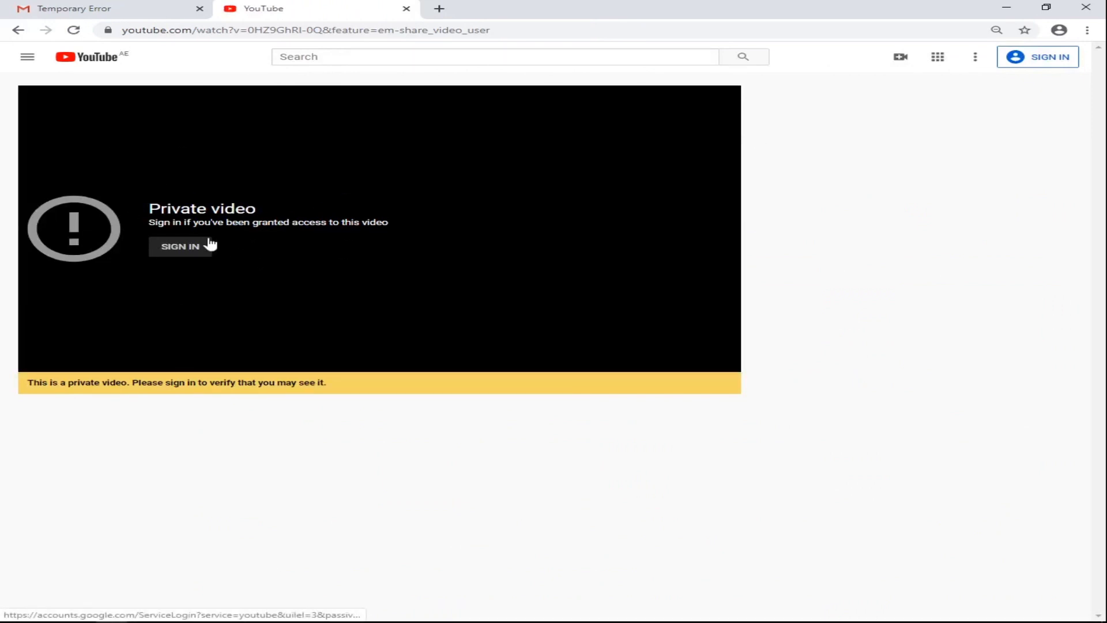
- Sign in from the private video page by choosing the invited viewer's saved account and entering the account password
{"action": "left_click", "coordinate": [180, 249]}
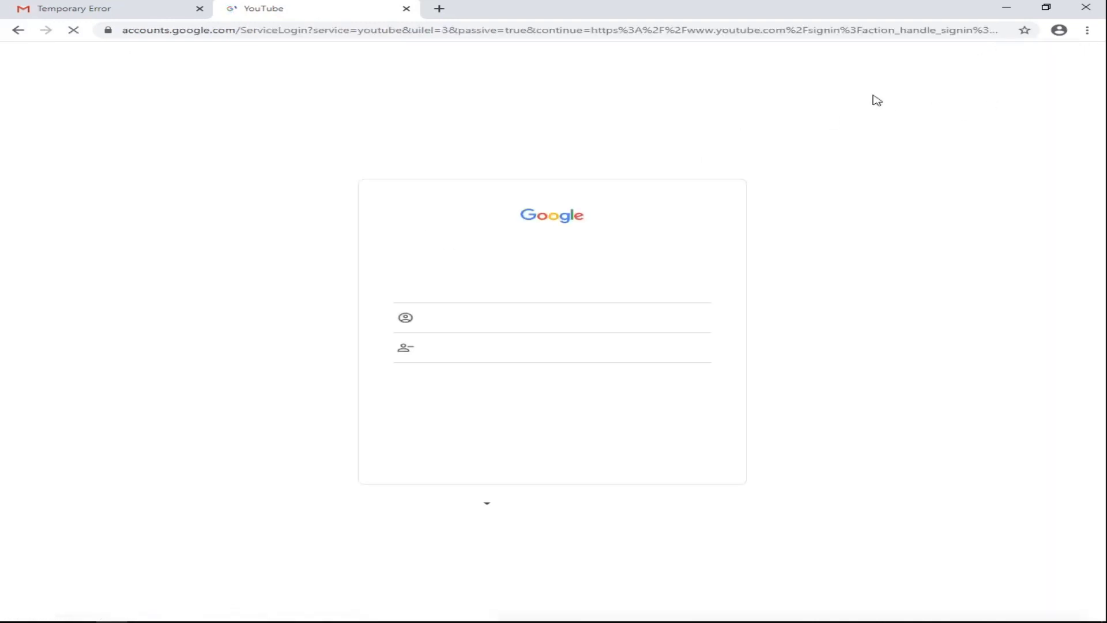
{"action": "left_click", "coordinate": [467, 297]}
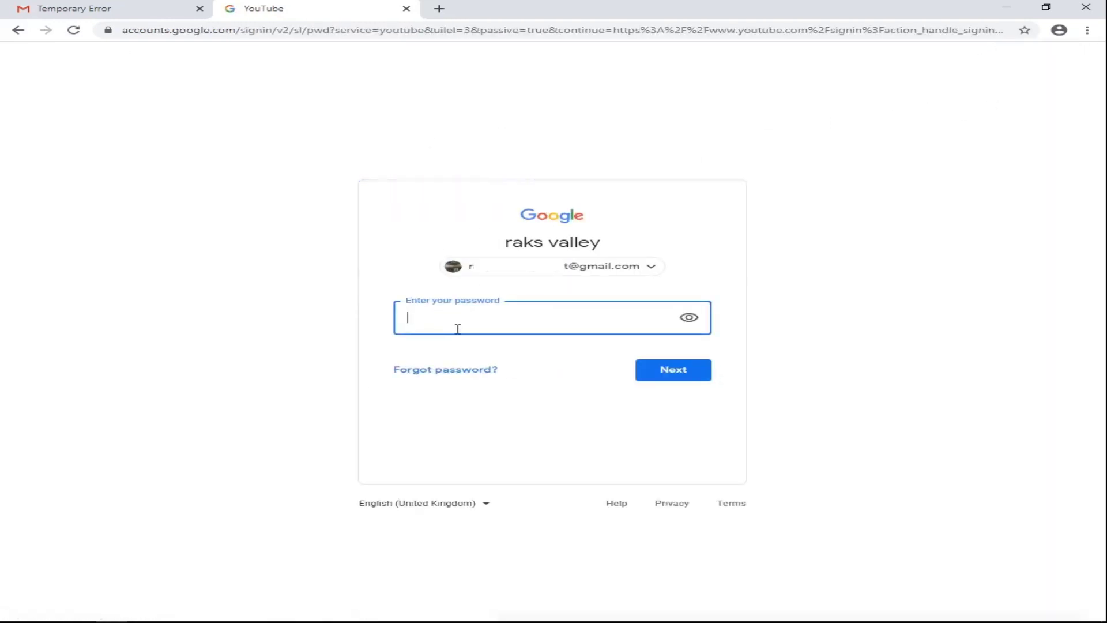
{"action": "type", "text": "••••••••••"}
{"action": "key", "text": "Return"}
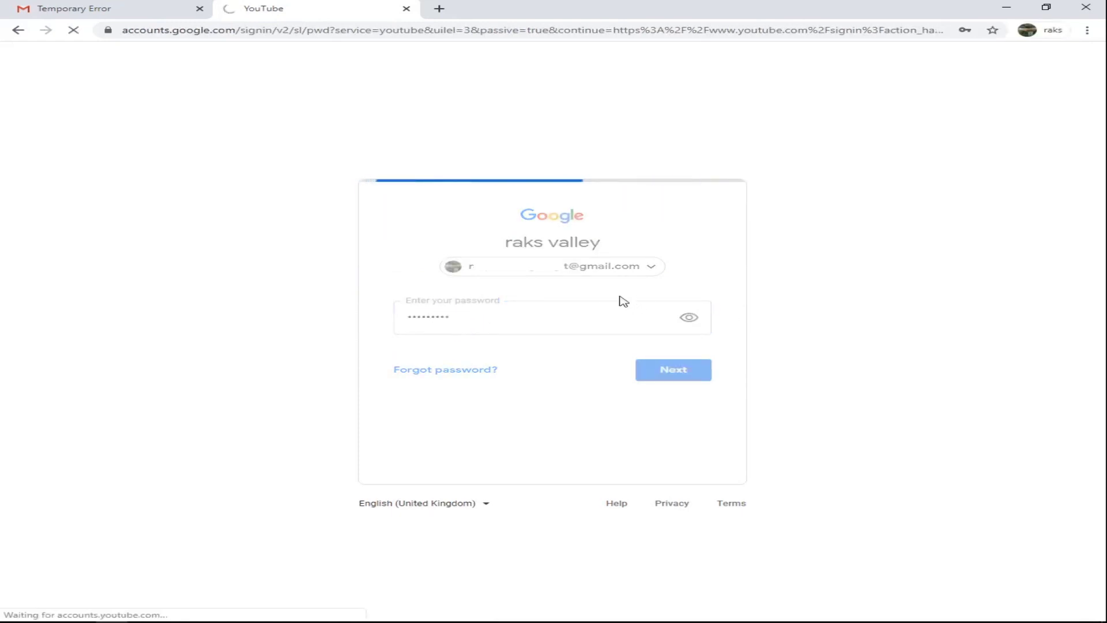